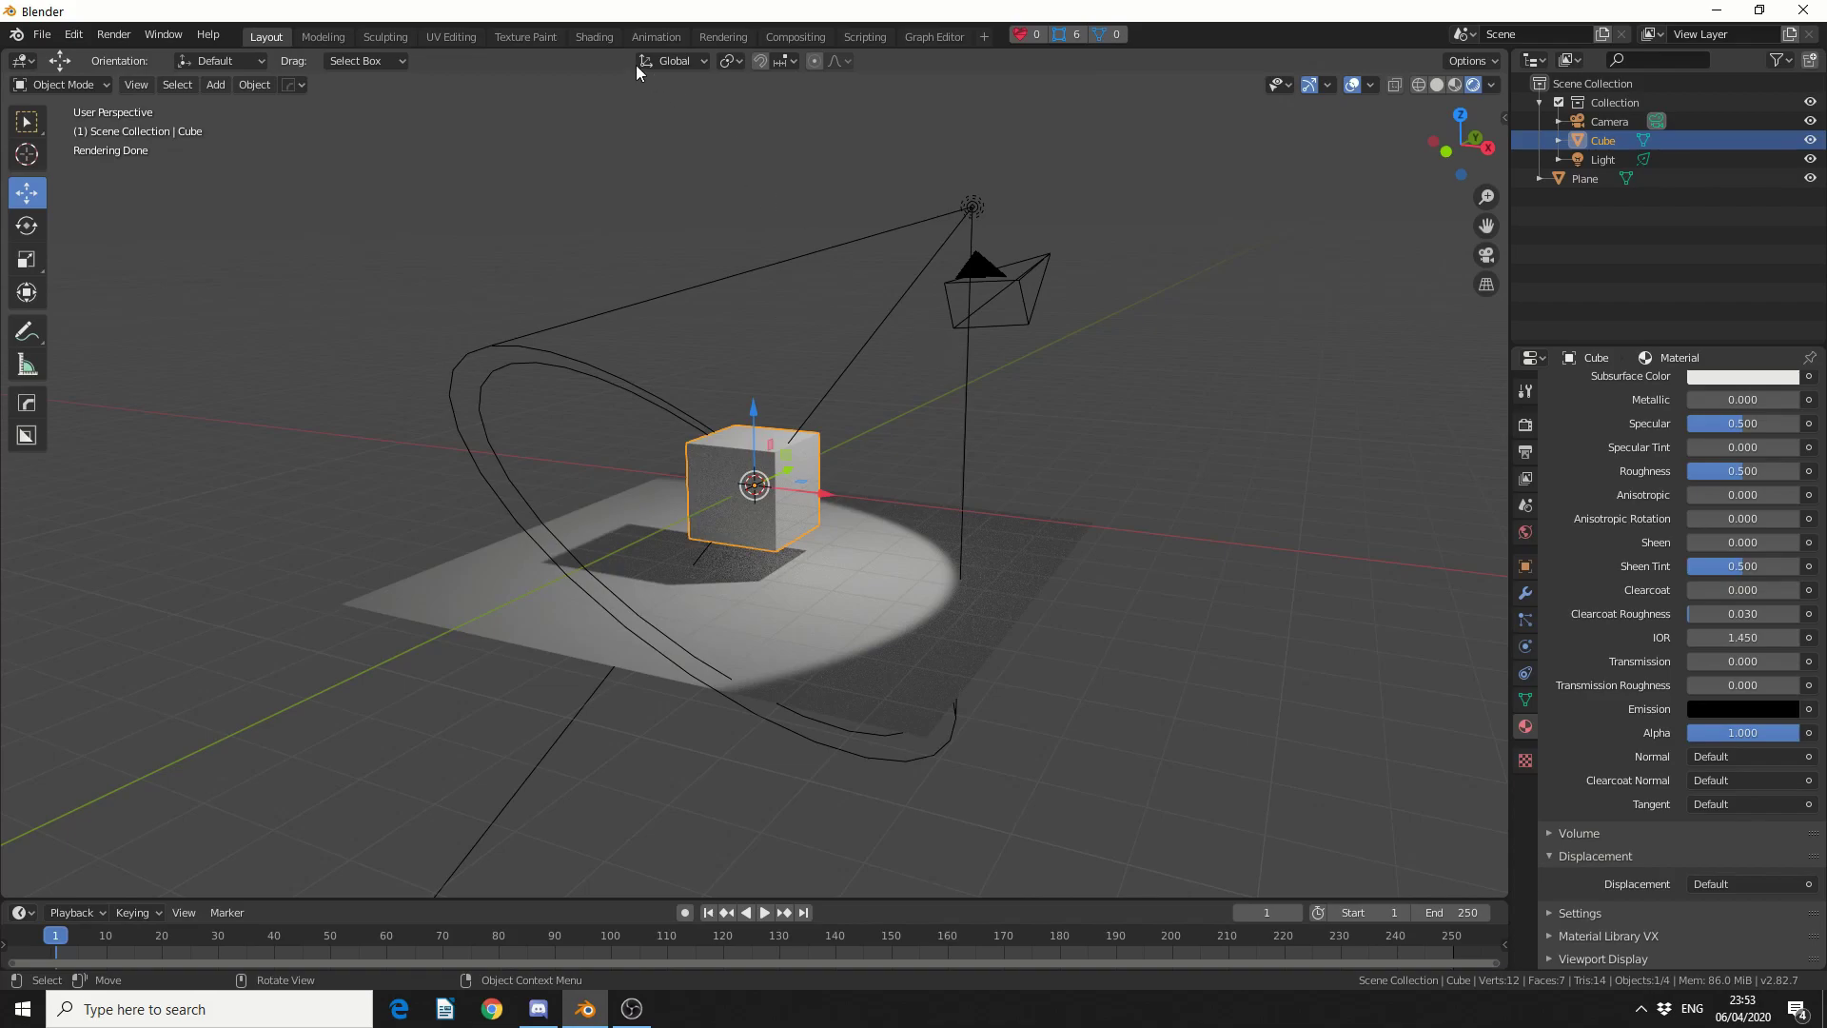
Step: In the shading workspace, add a Light Path node via node search
left_click(602, 38)
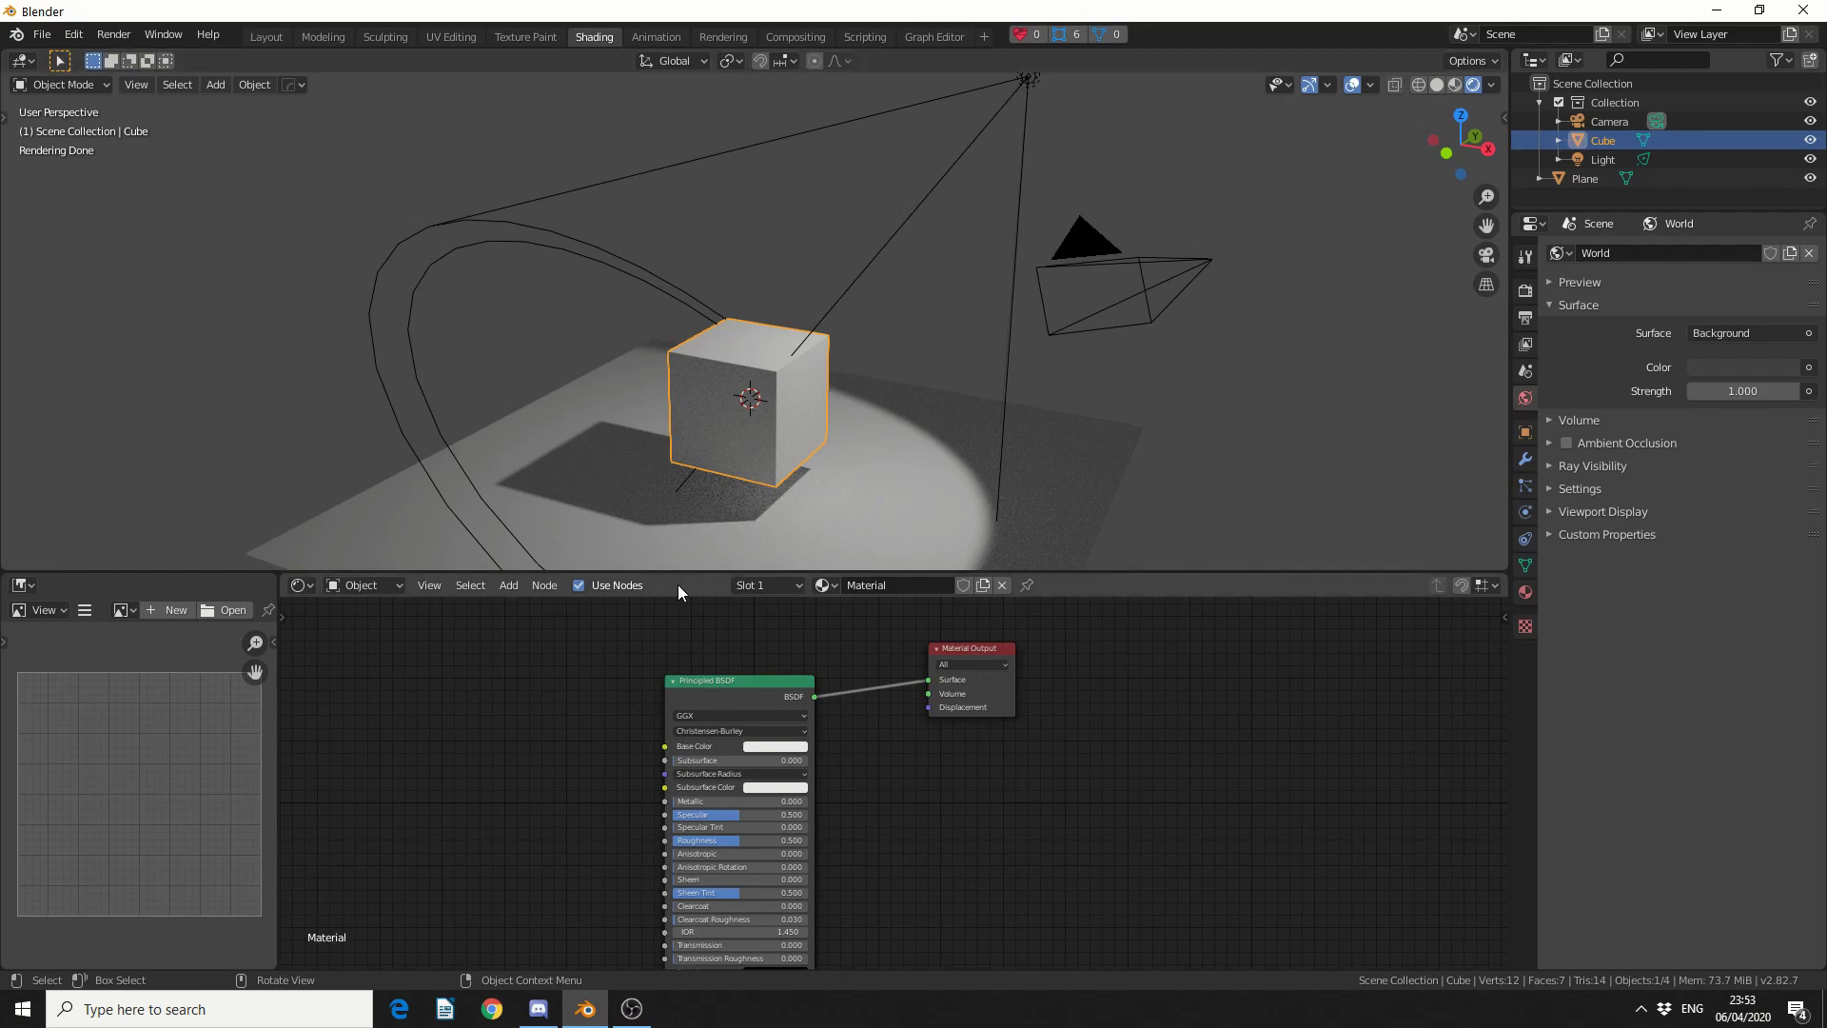
left_click(509, 589)
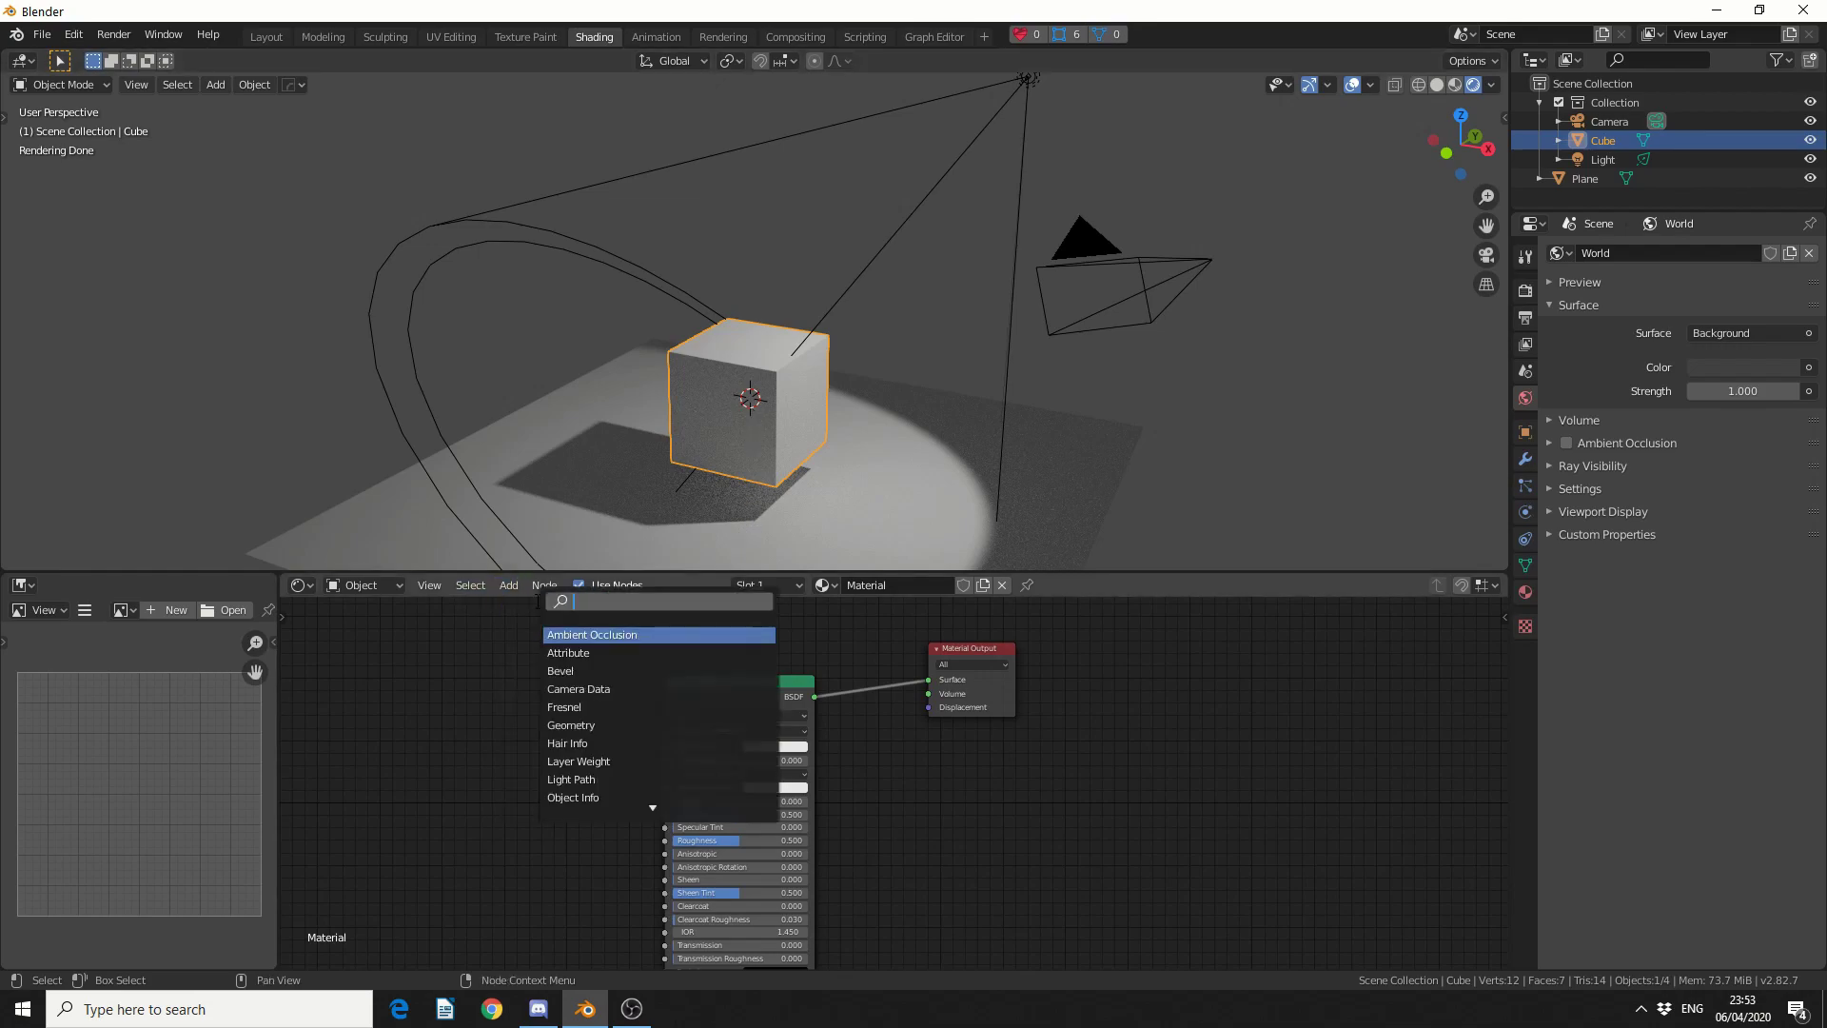
type("li")
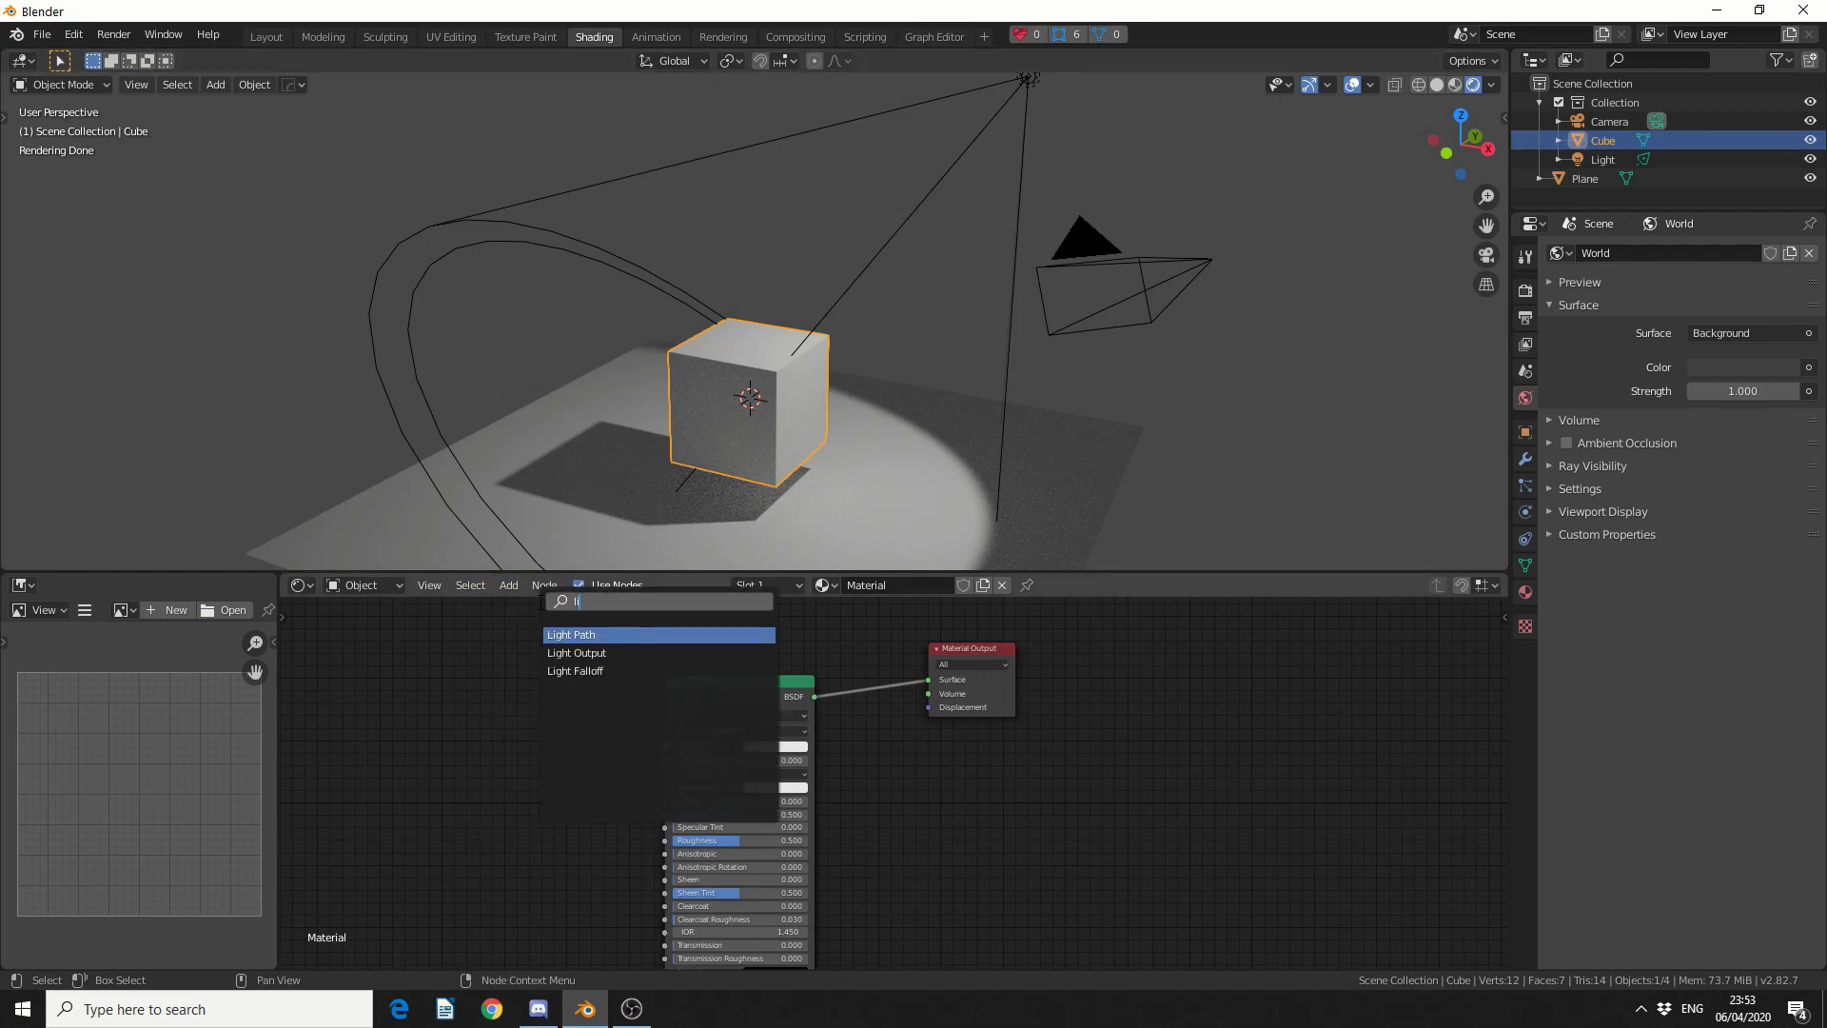
type("gh")
left_click(622, 636)
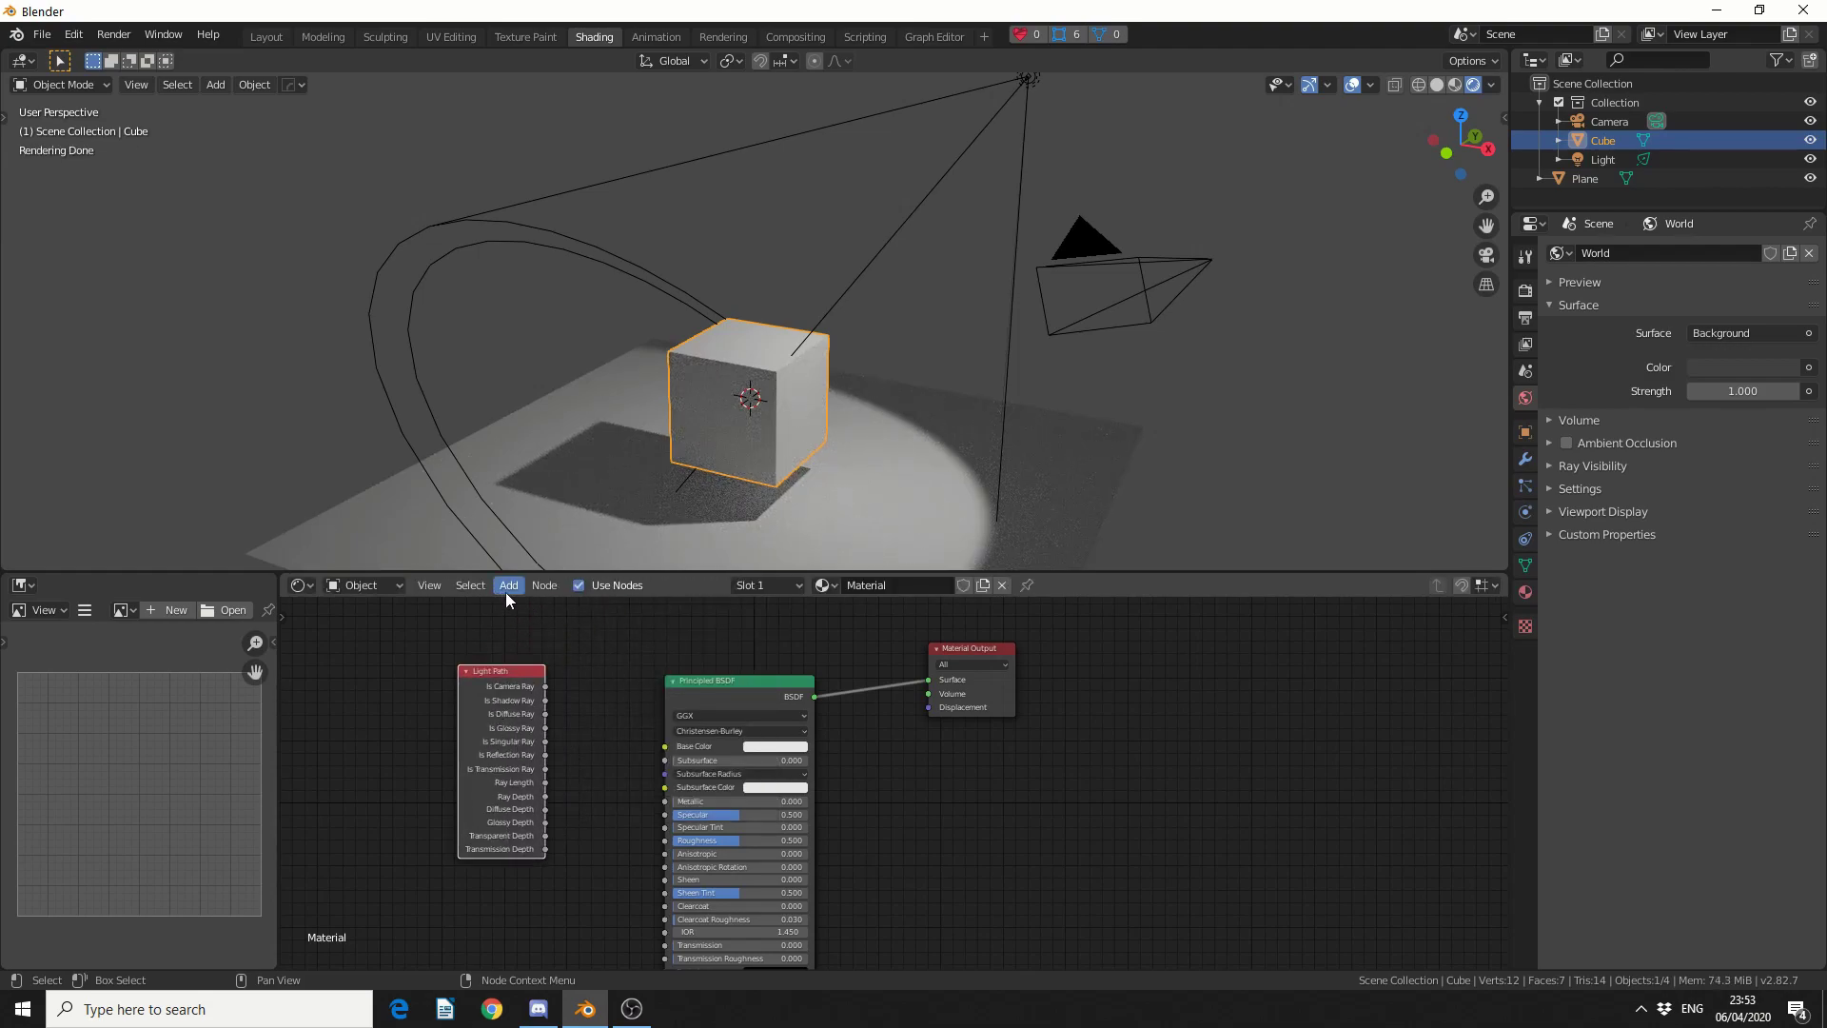
Step: Add a Mix Shader node and place it right of the Principled BSDF
left_click(506, 588)
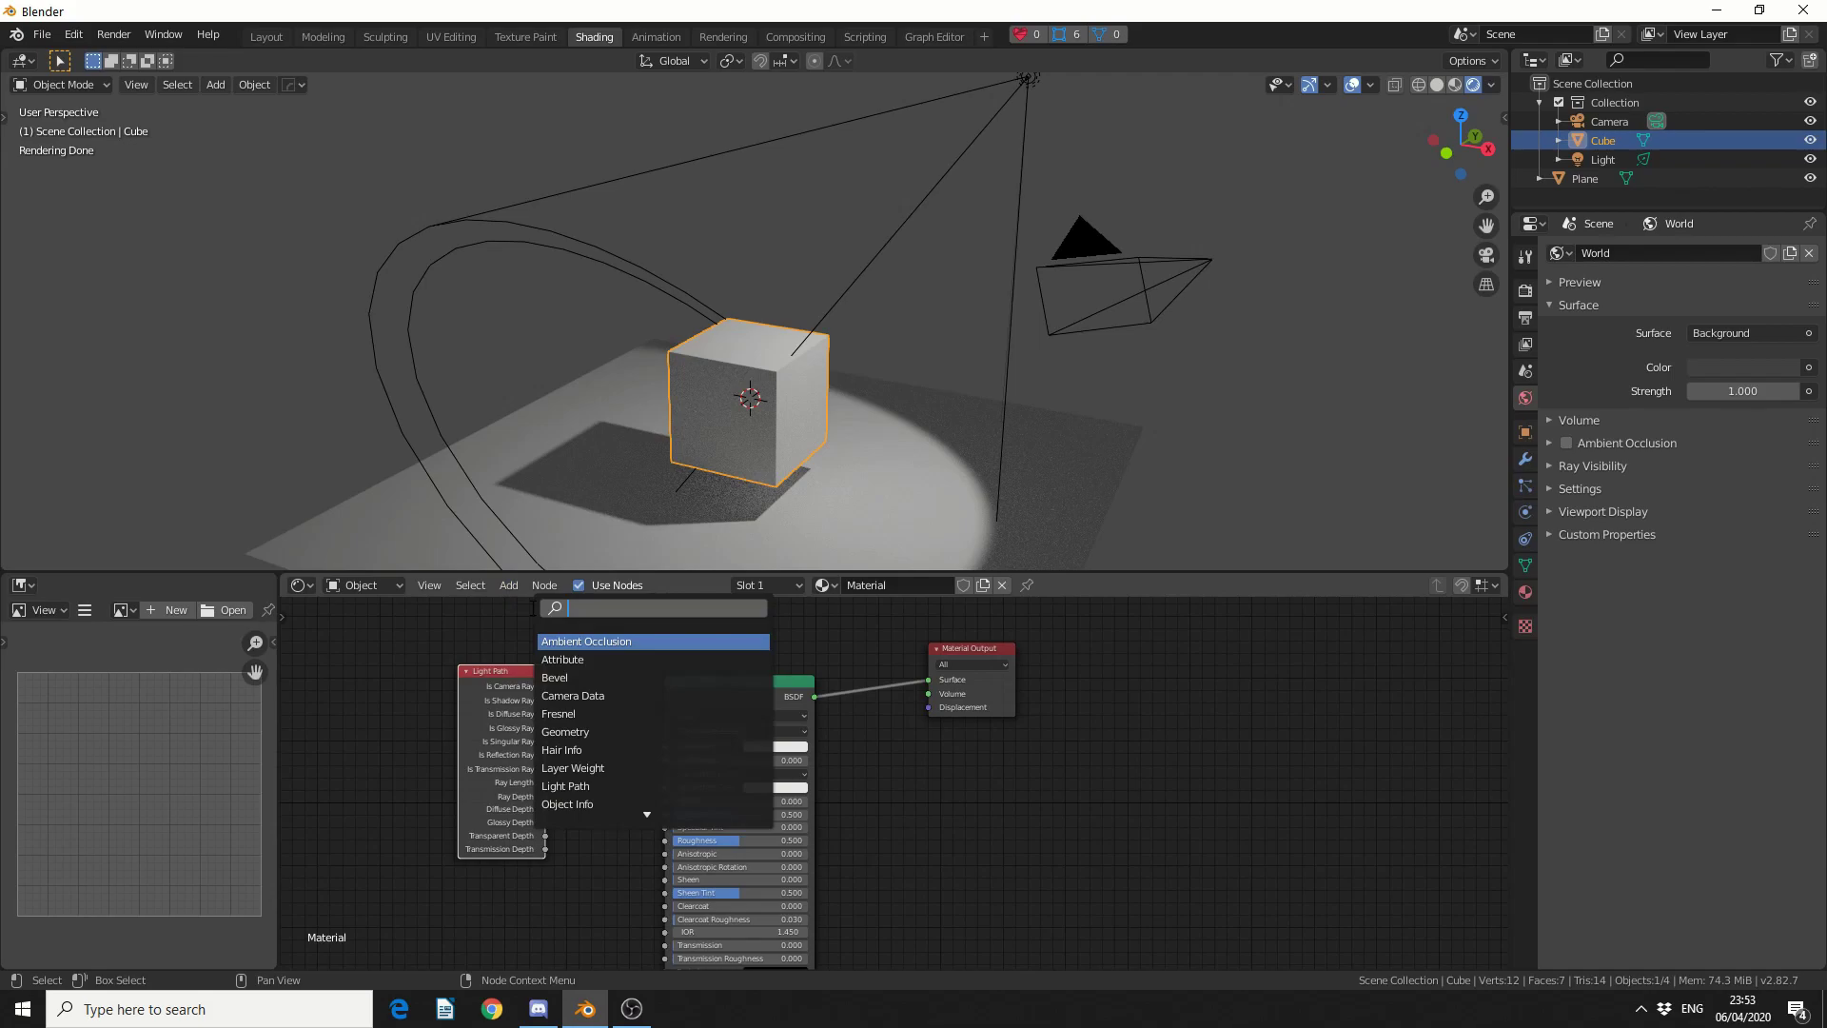
type("mix")
key("Return")
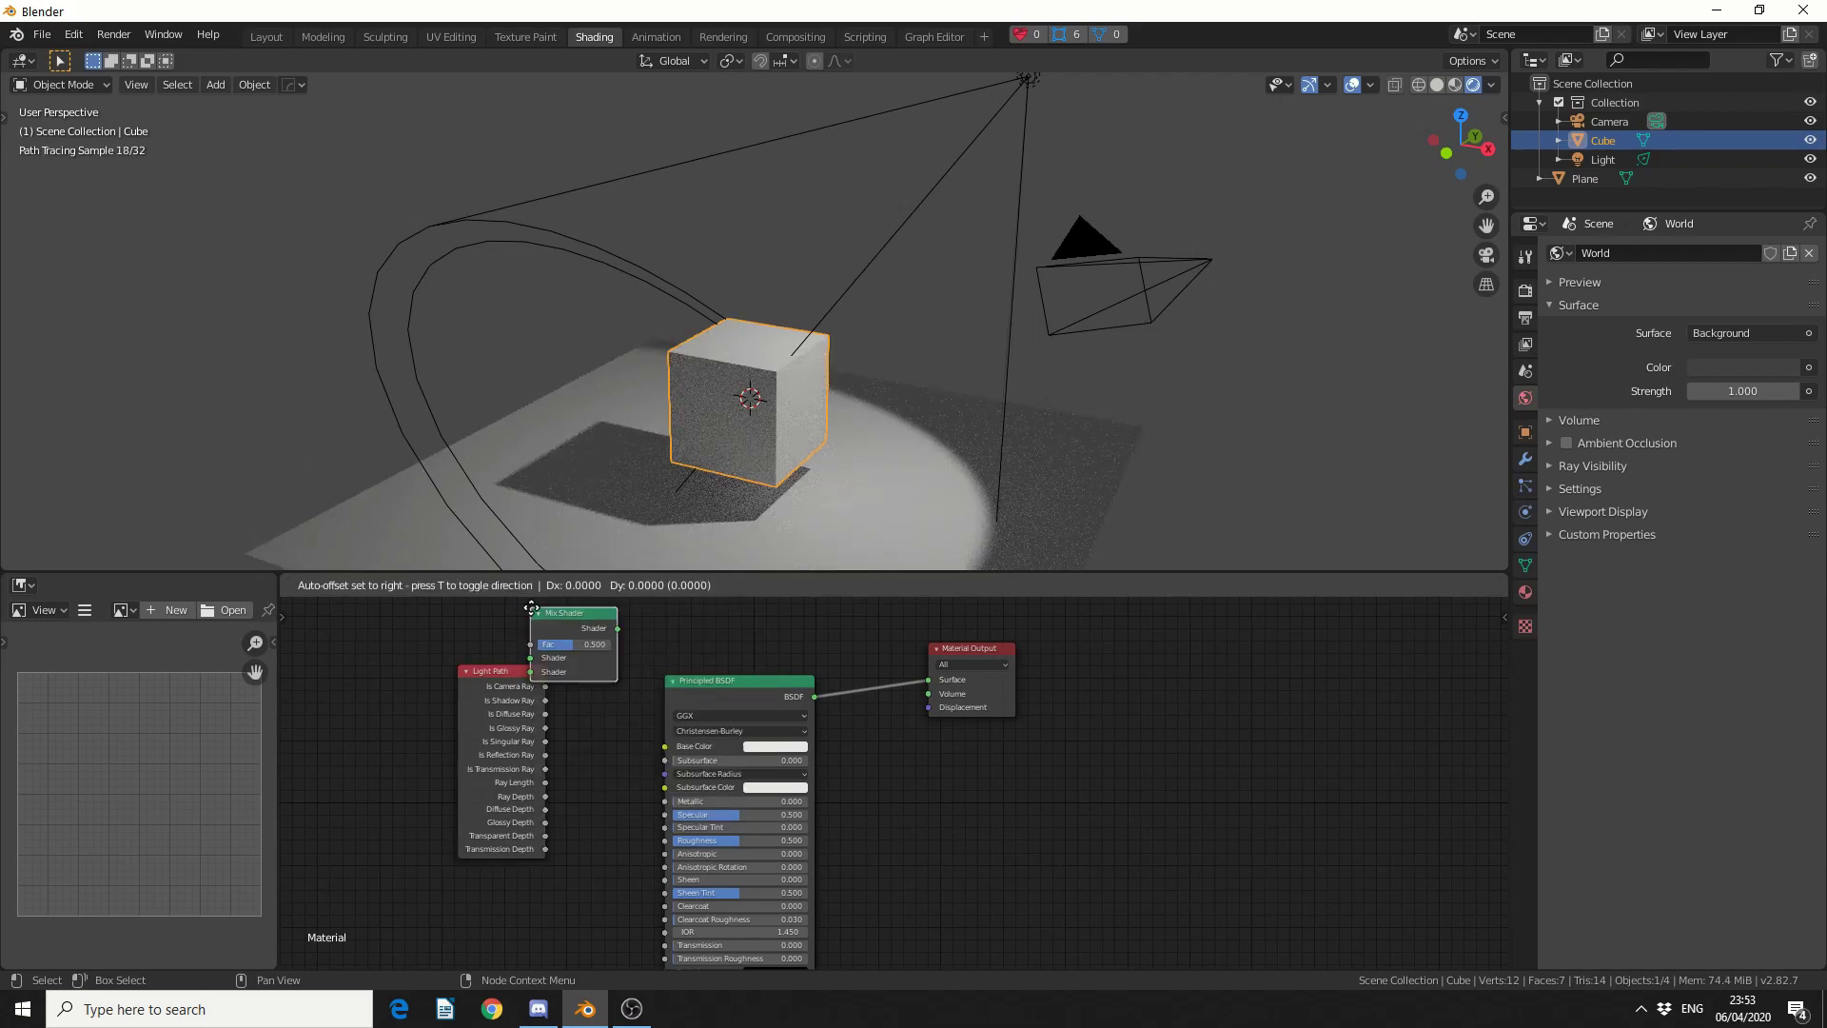
left_click_drag(531, 607, 836, 750)
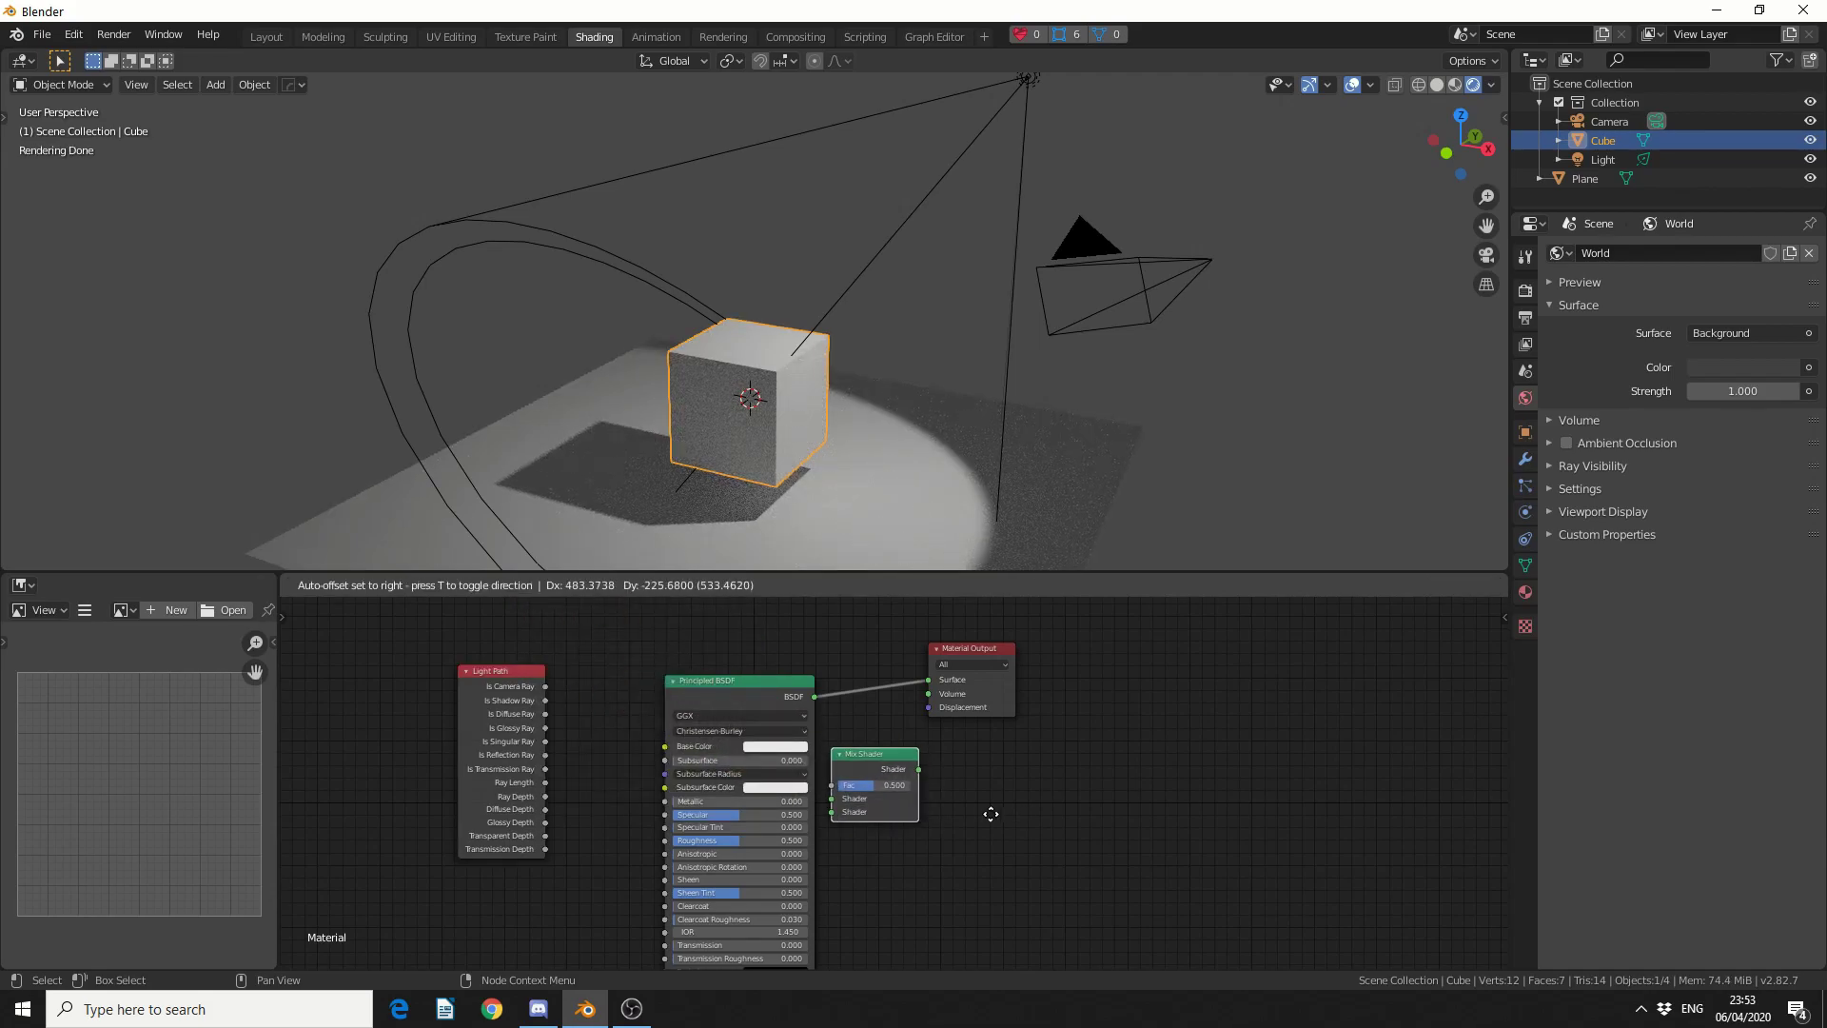
Step: Set the Principled BSDF base colour to purple
left_click_drag(760, 683, 742, 688)
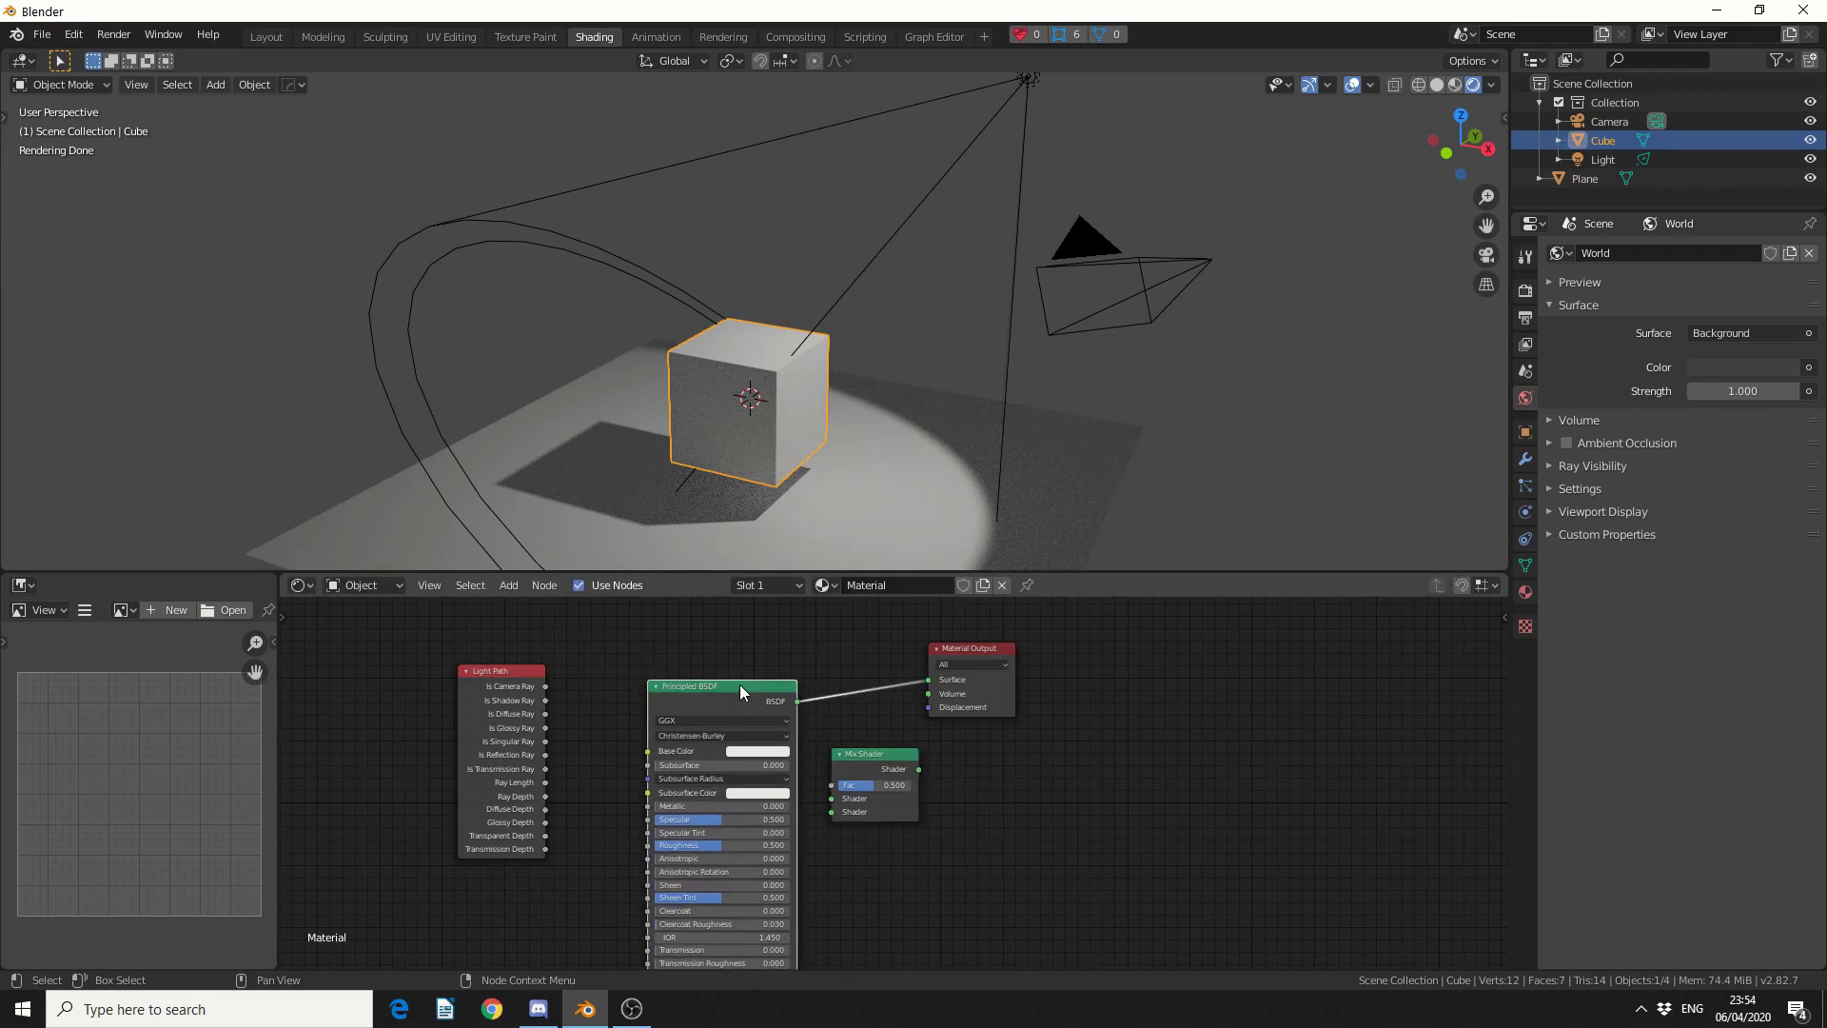
left_click(751, 747)
left_click(787, 608)
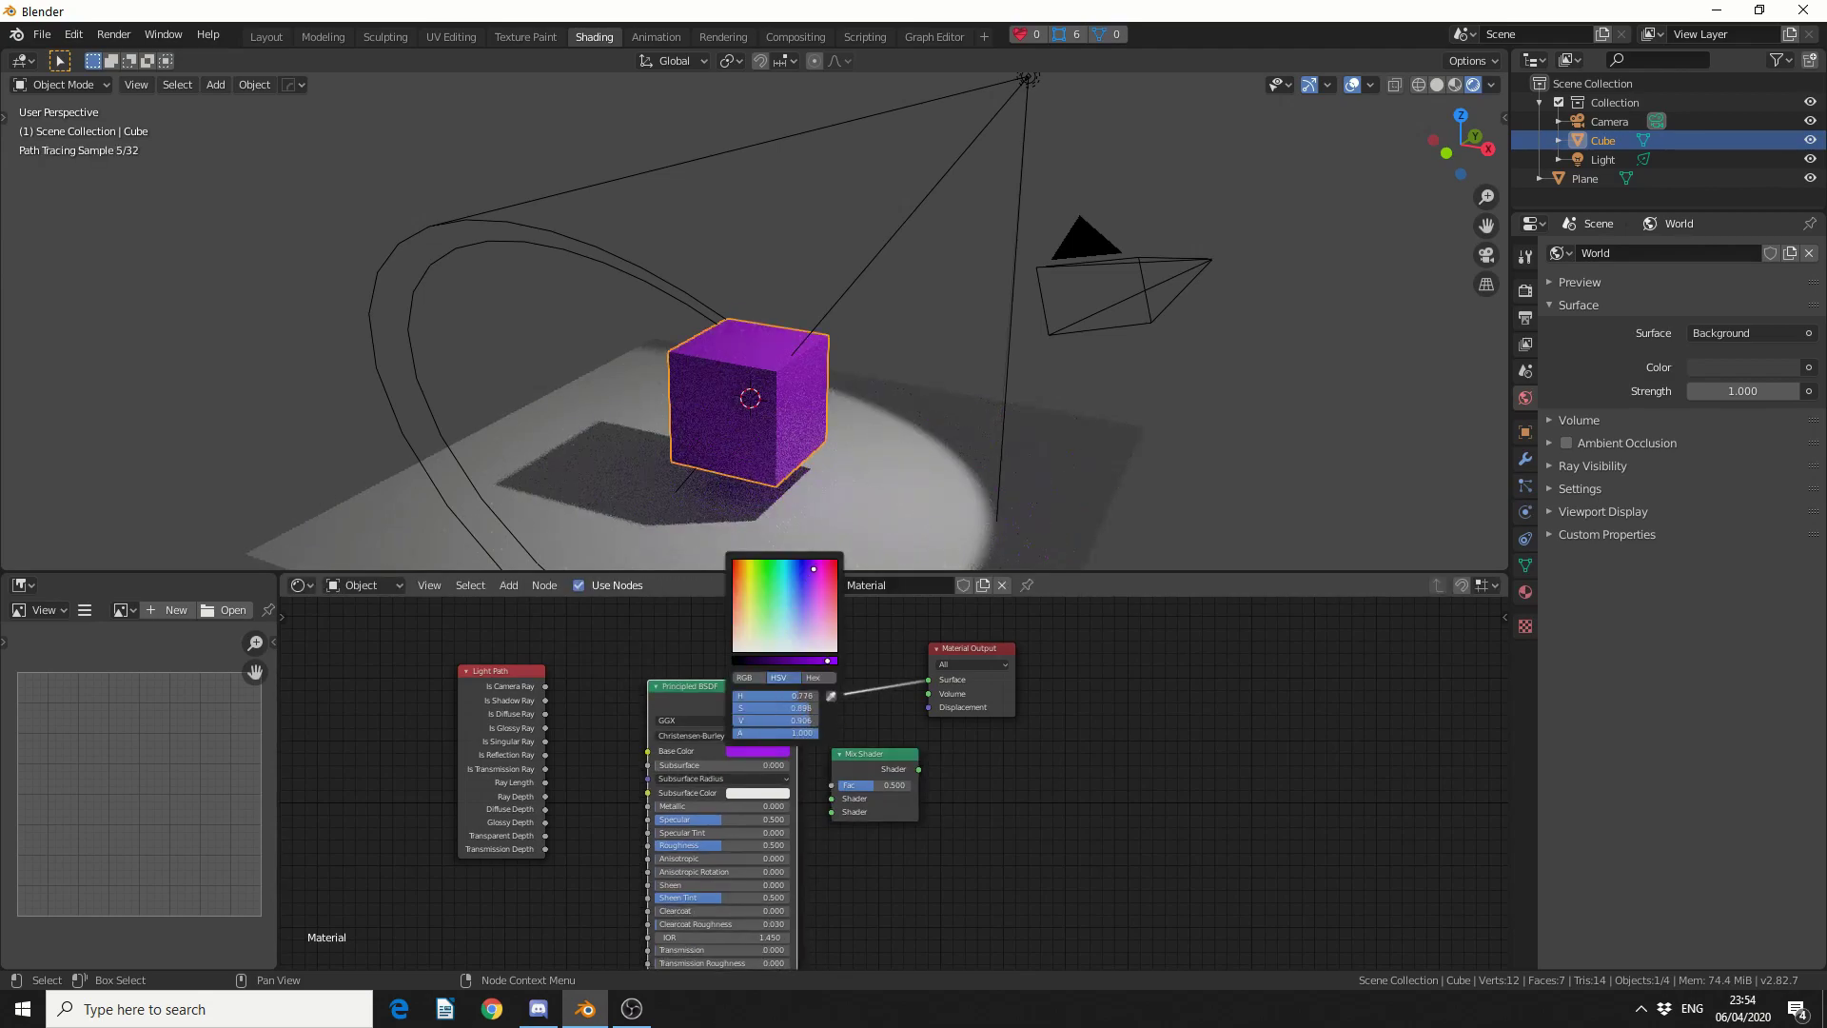
Step: Link the BSDF into Mix Shader's Shader input and Is Shadow Ray into Fac
mouse_move(929, 680)
left_mouse_down()
mouse_move(829, 800)
mouse_move(833, 657)
left_mouse_up()
left_click_drag(714, 785, 678, 772)
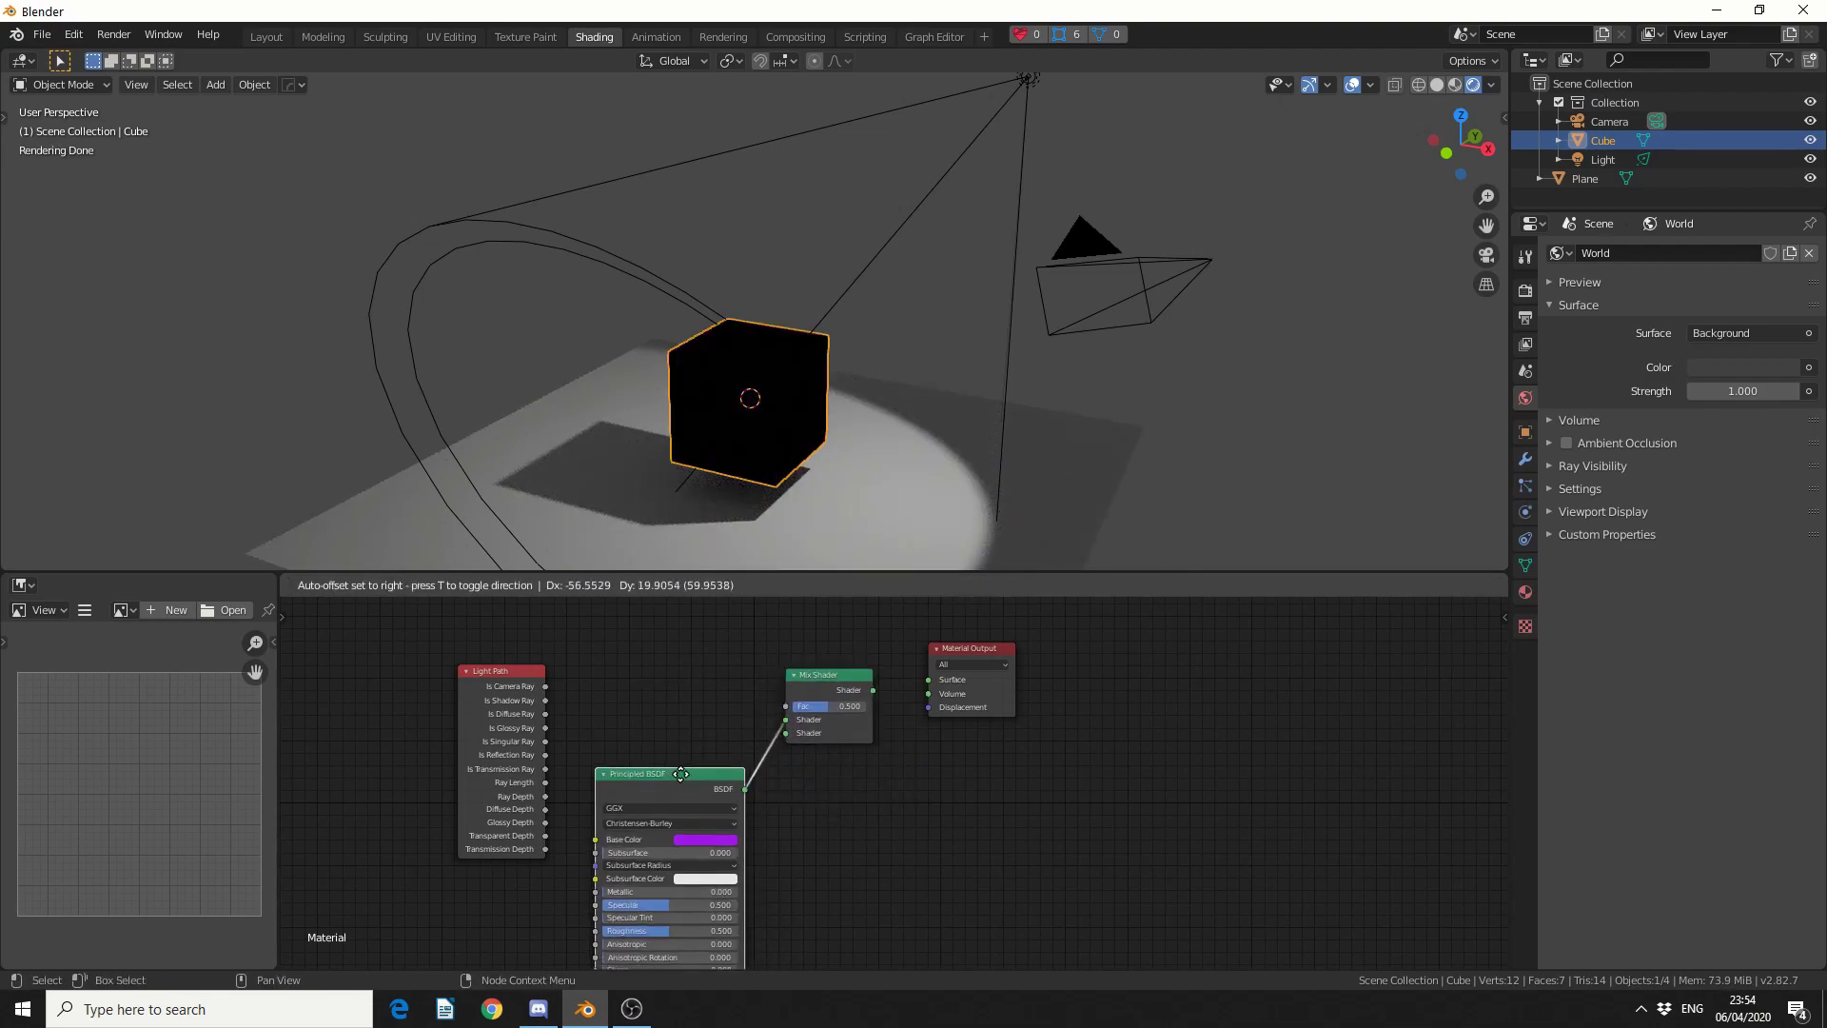
scroll(530, 698, "up", 1)
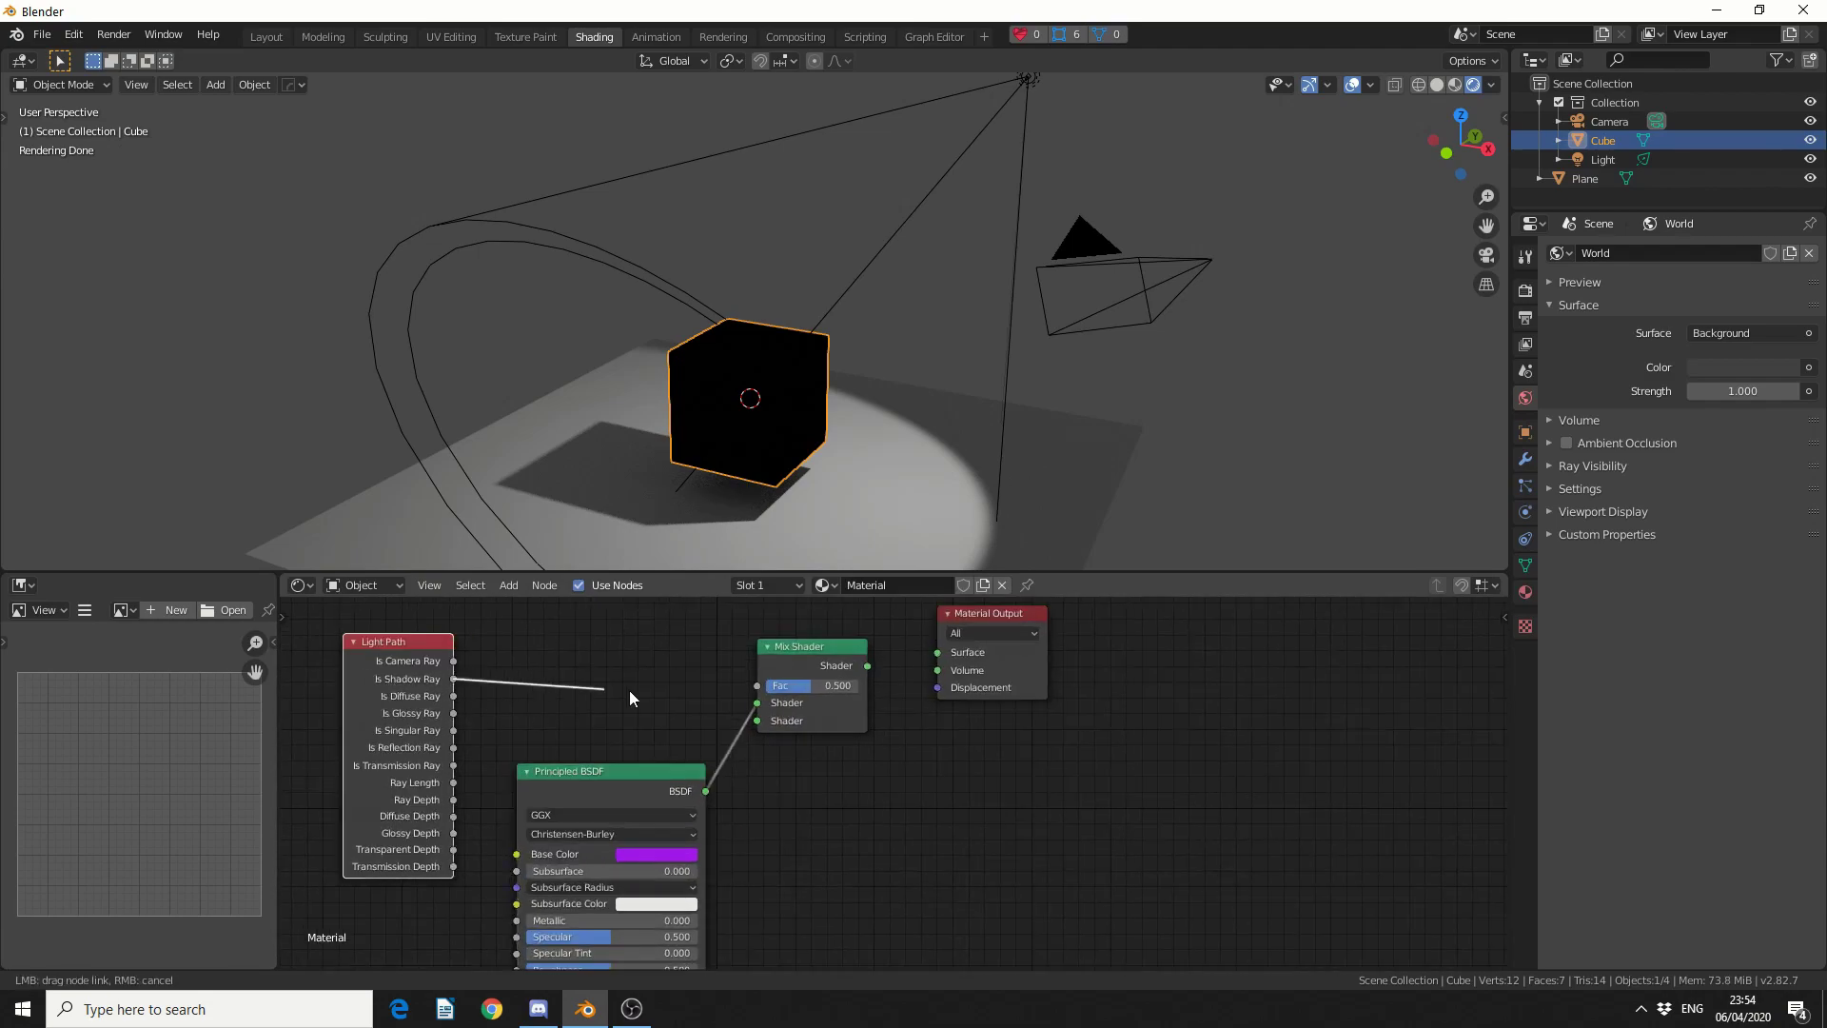
left_click_drag(452, 678, 759, 685)
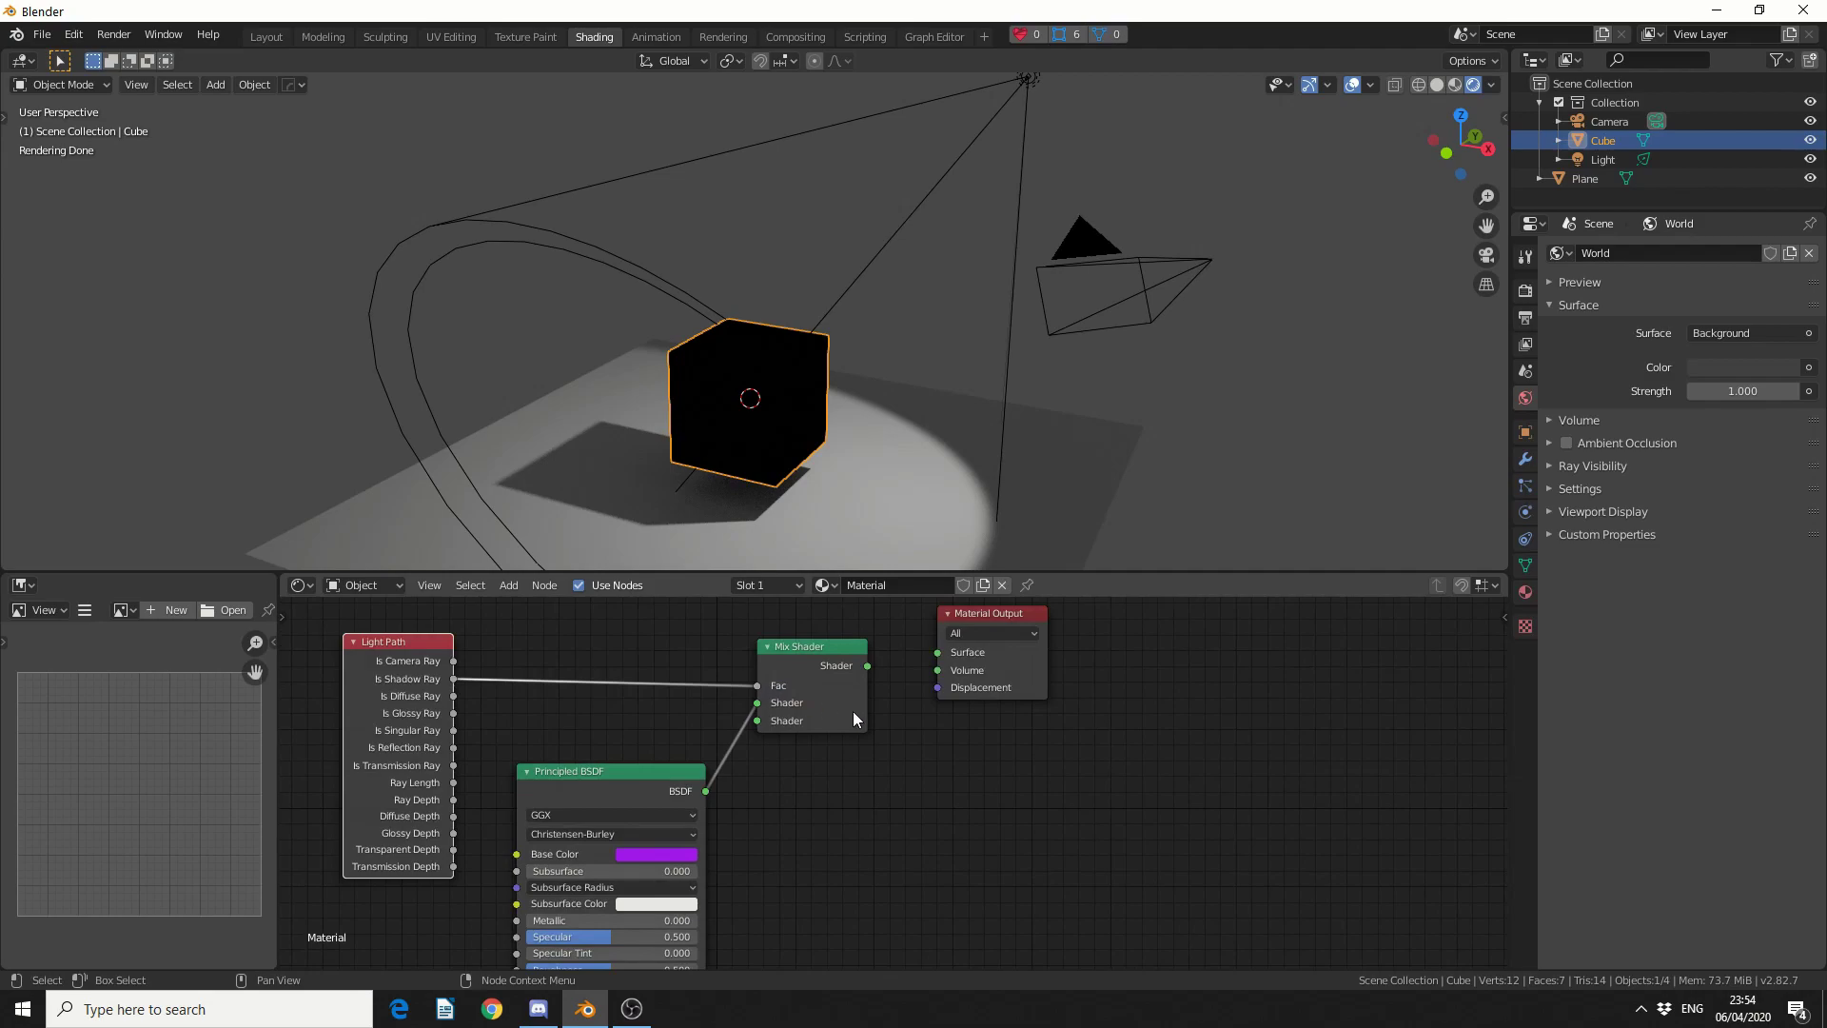
left_click_drag(674, 777, 655, 746)
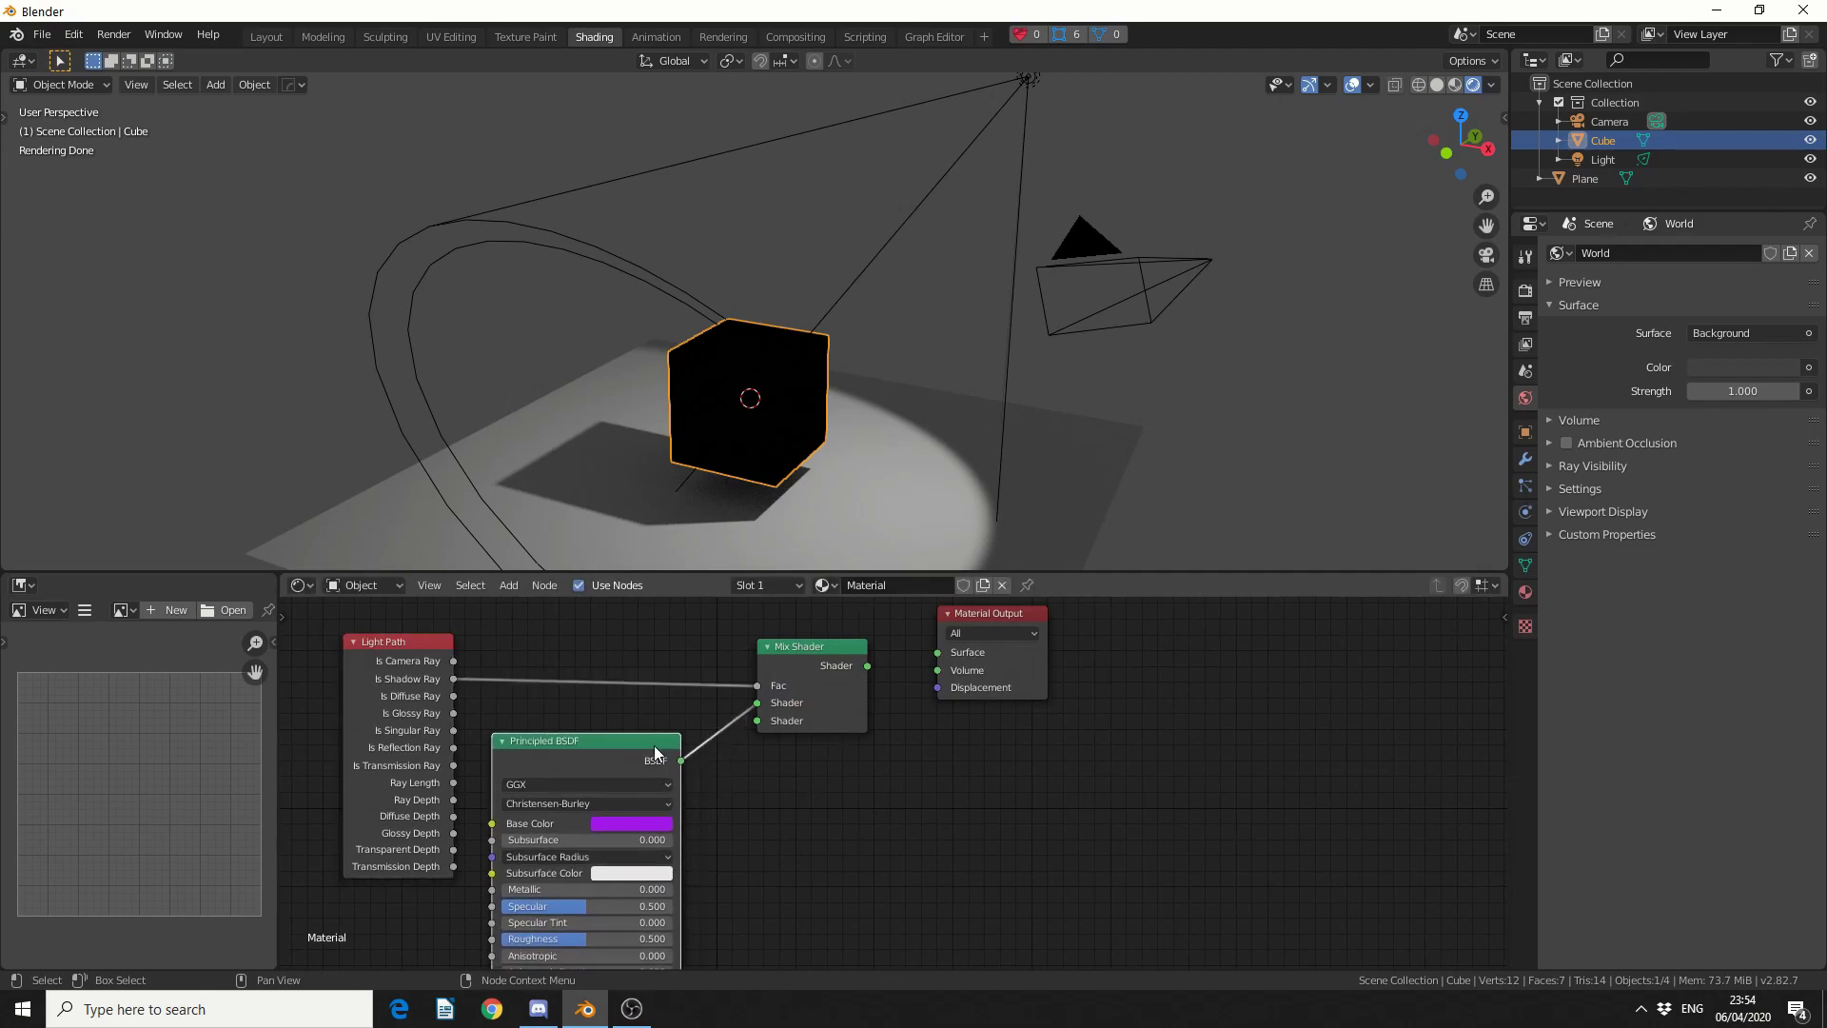
Step: Add a Transparent BSDF node below the Mix Shader
left_click(524, 585)
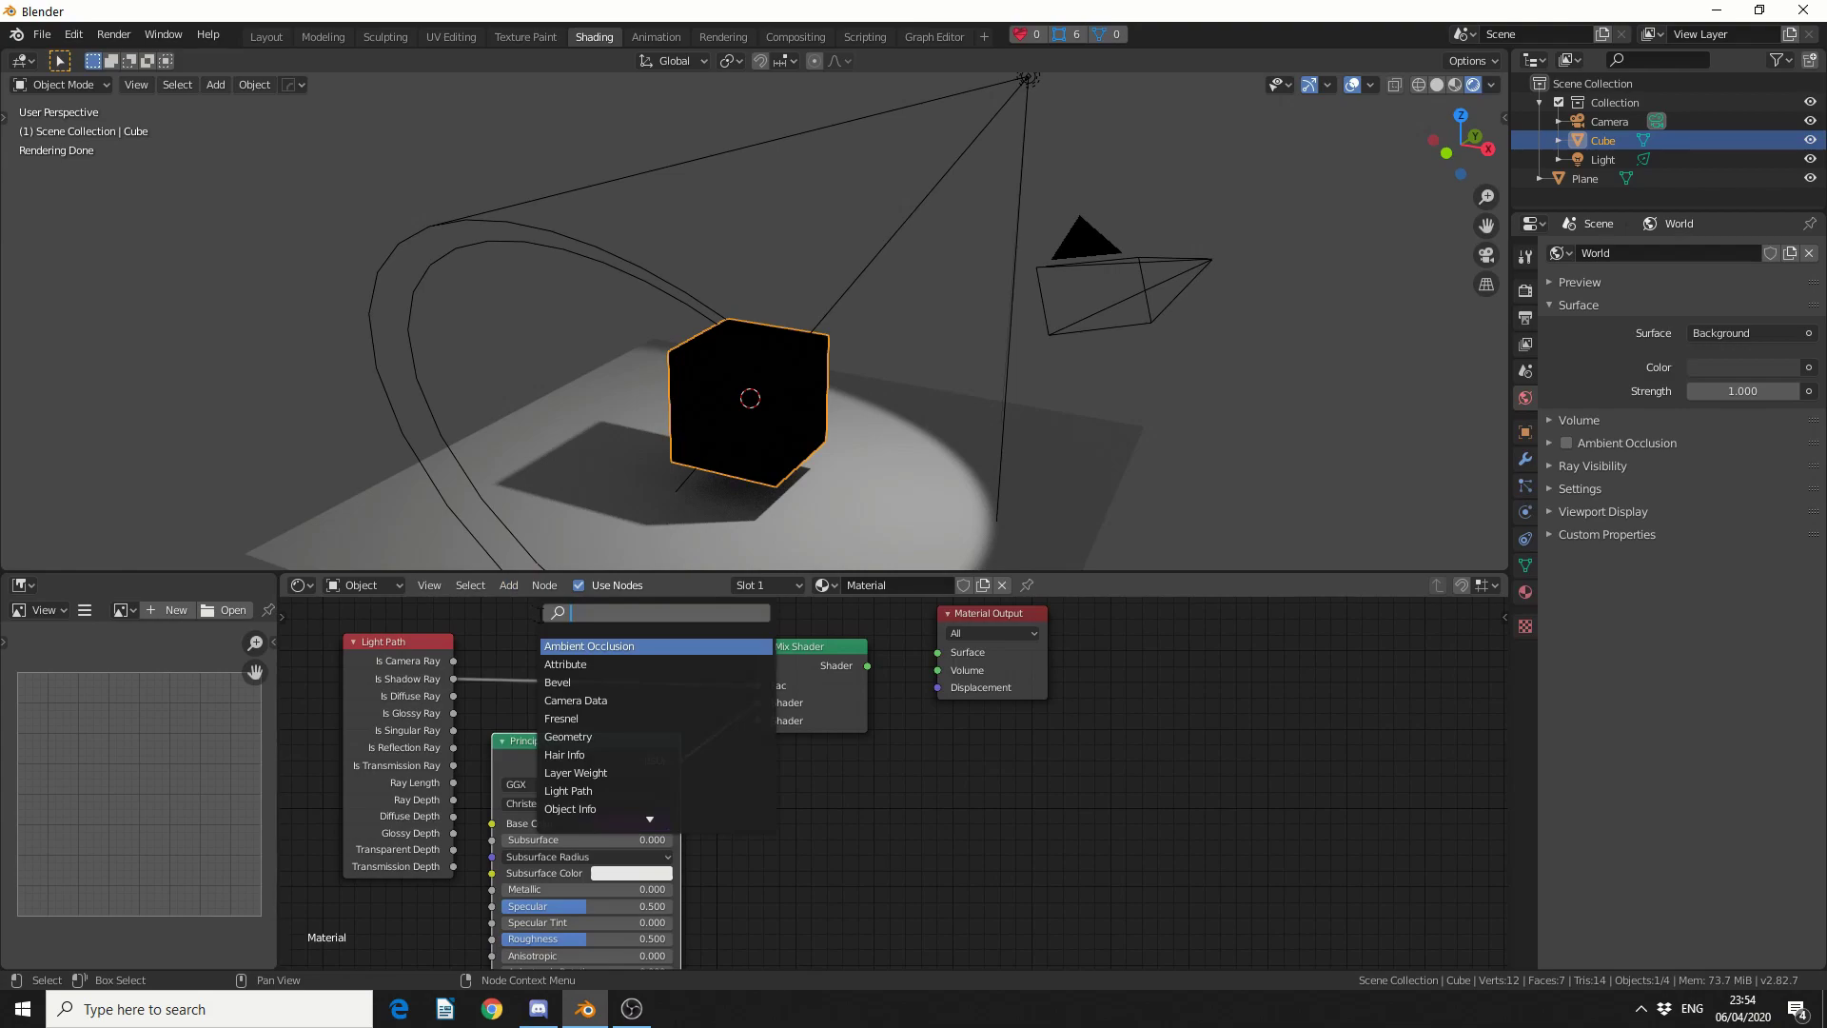
type("tra")
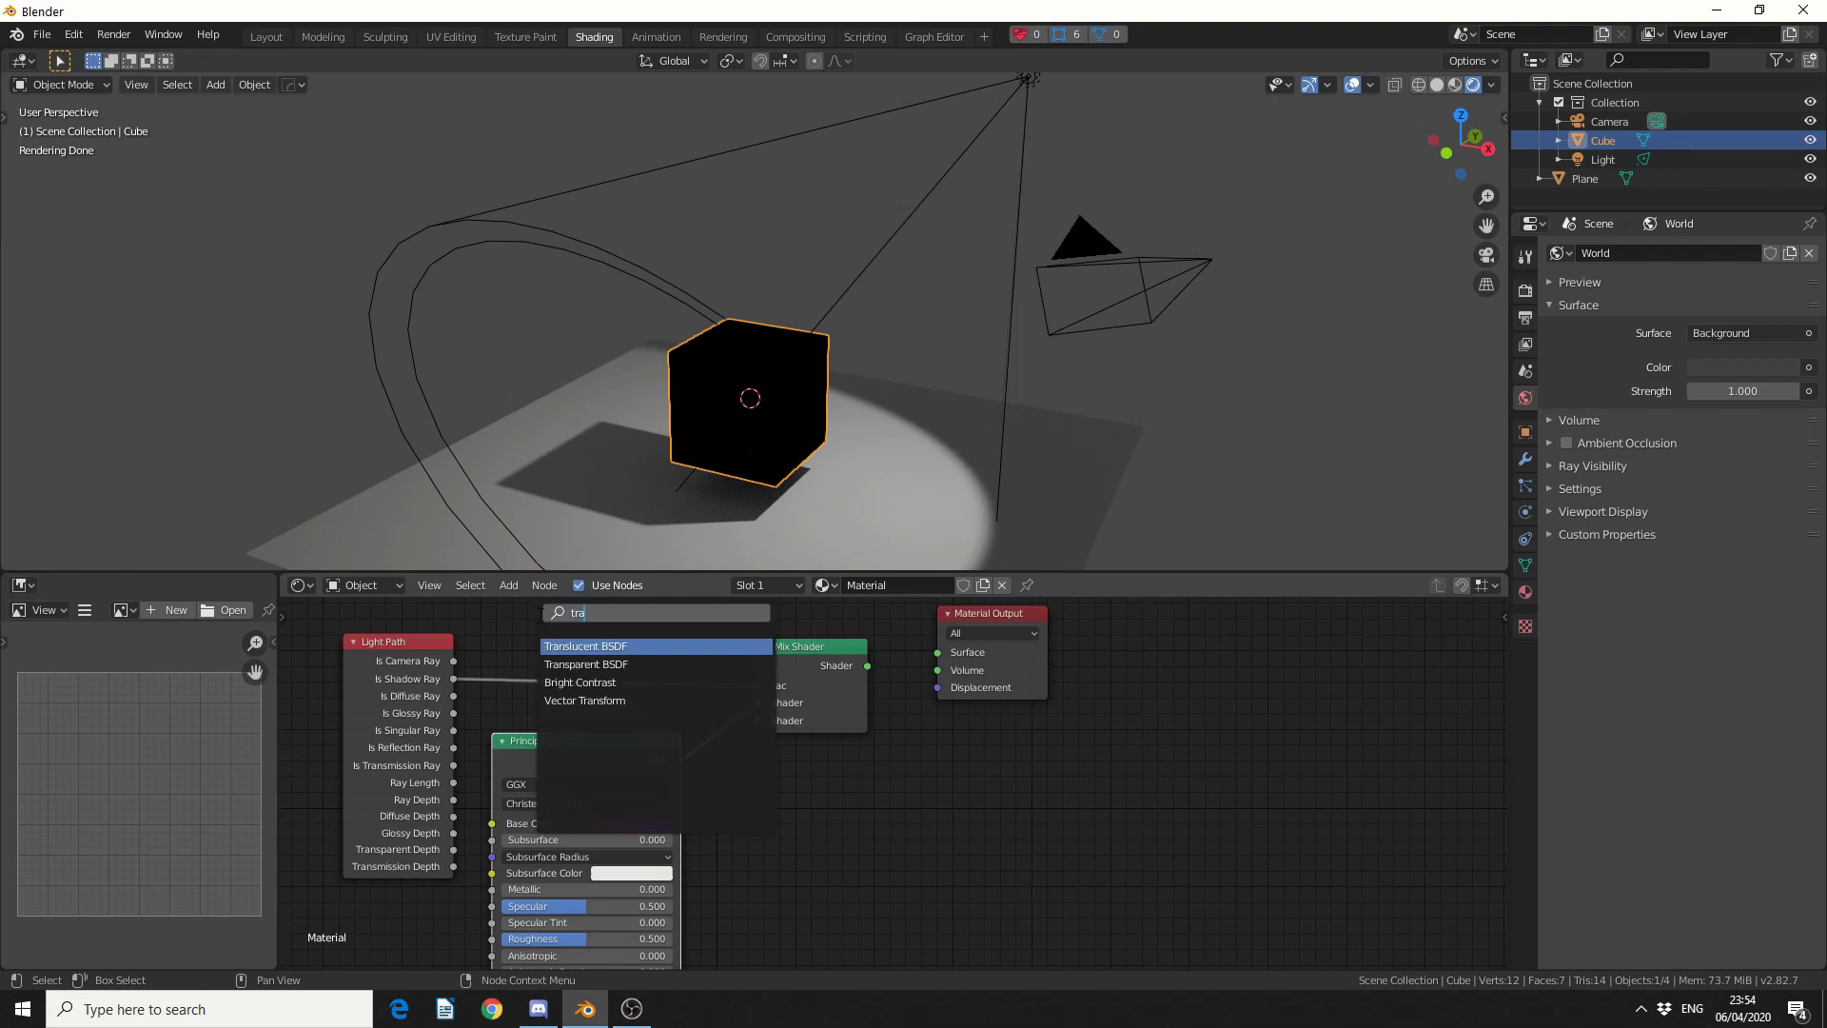
left_click(624, 664)
left_click(830, 869)
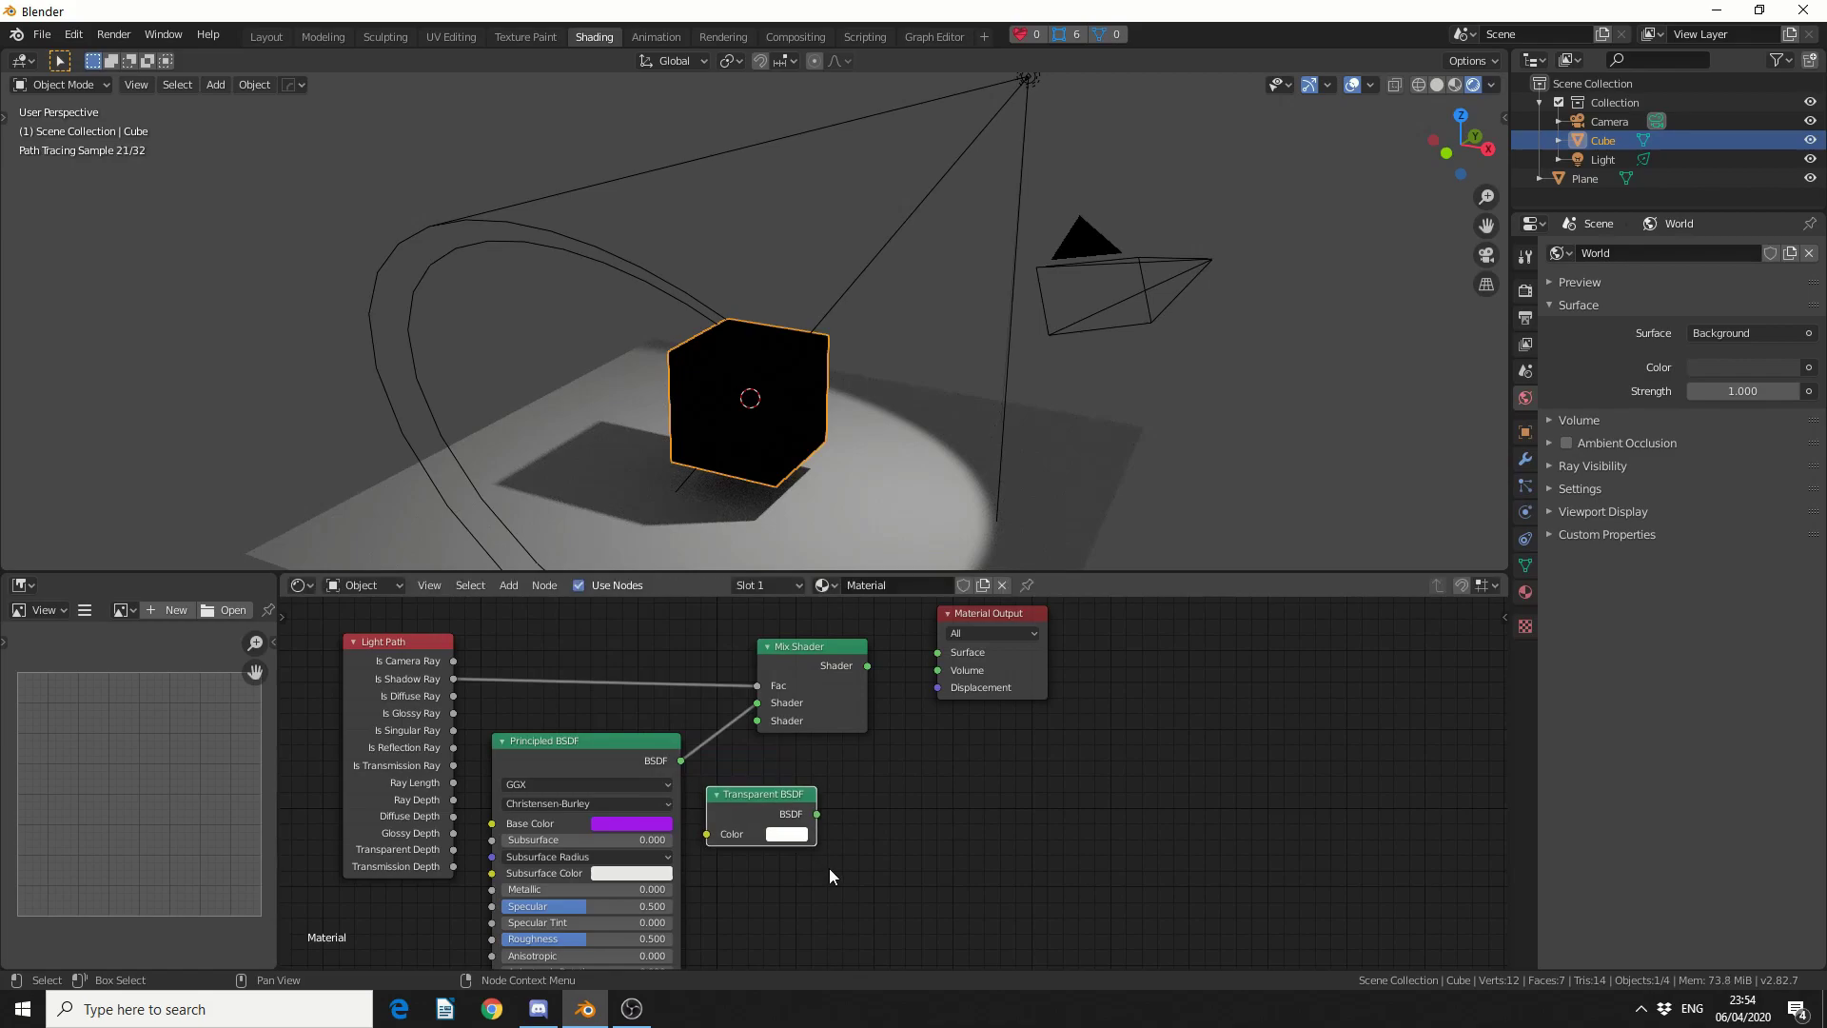
left_click_drag(835, 645, 872, 627)
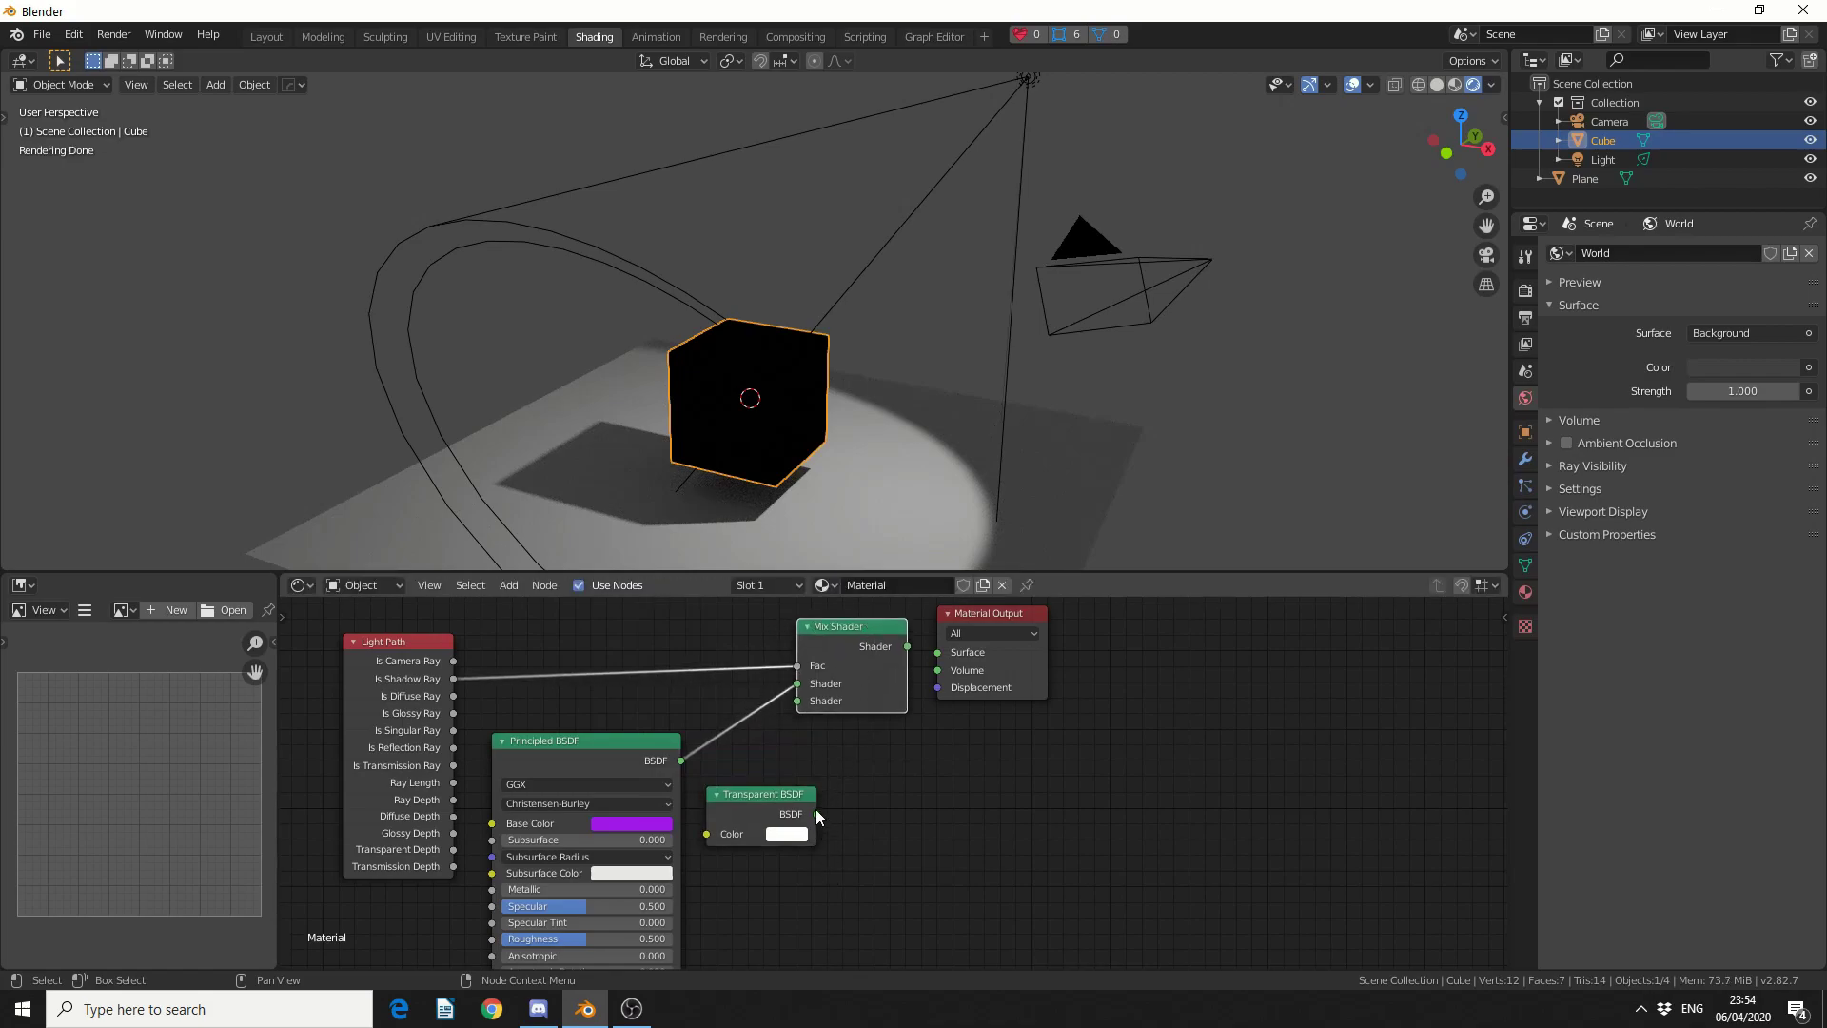
Step: Link the Transparent BSDF to Mix Shader's second Shader input and colour it yellow
left_click_drag(815, 812, 797, 700)
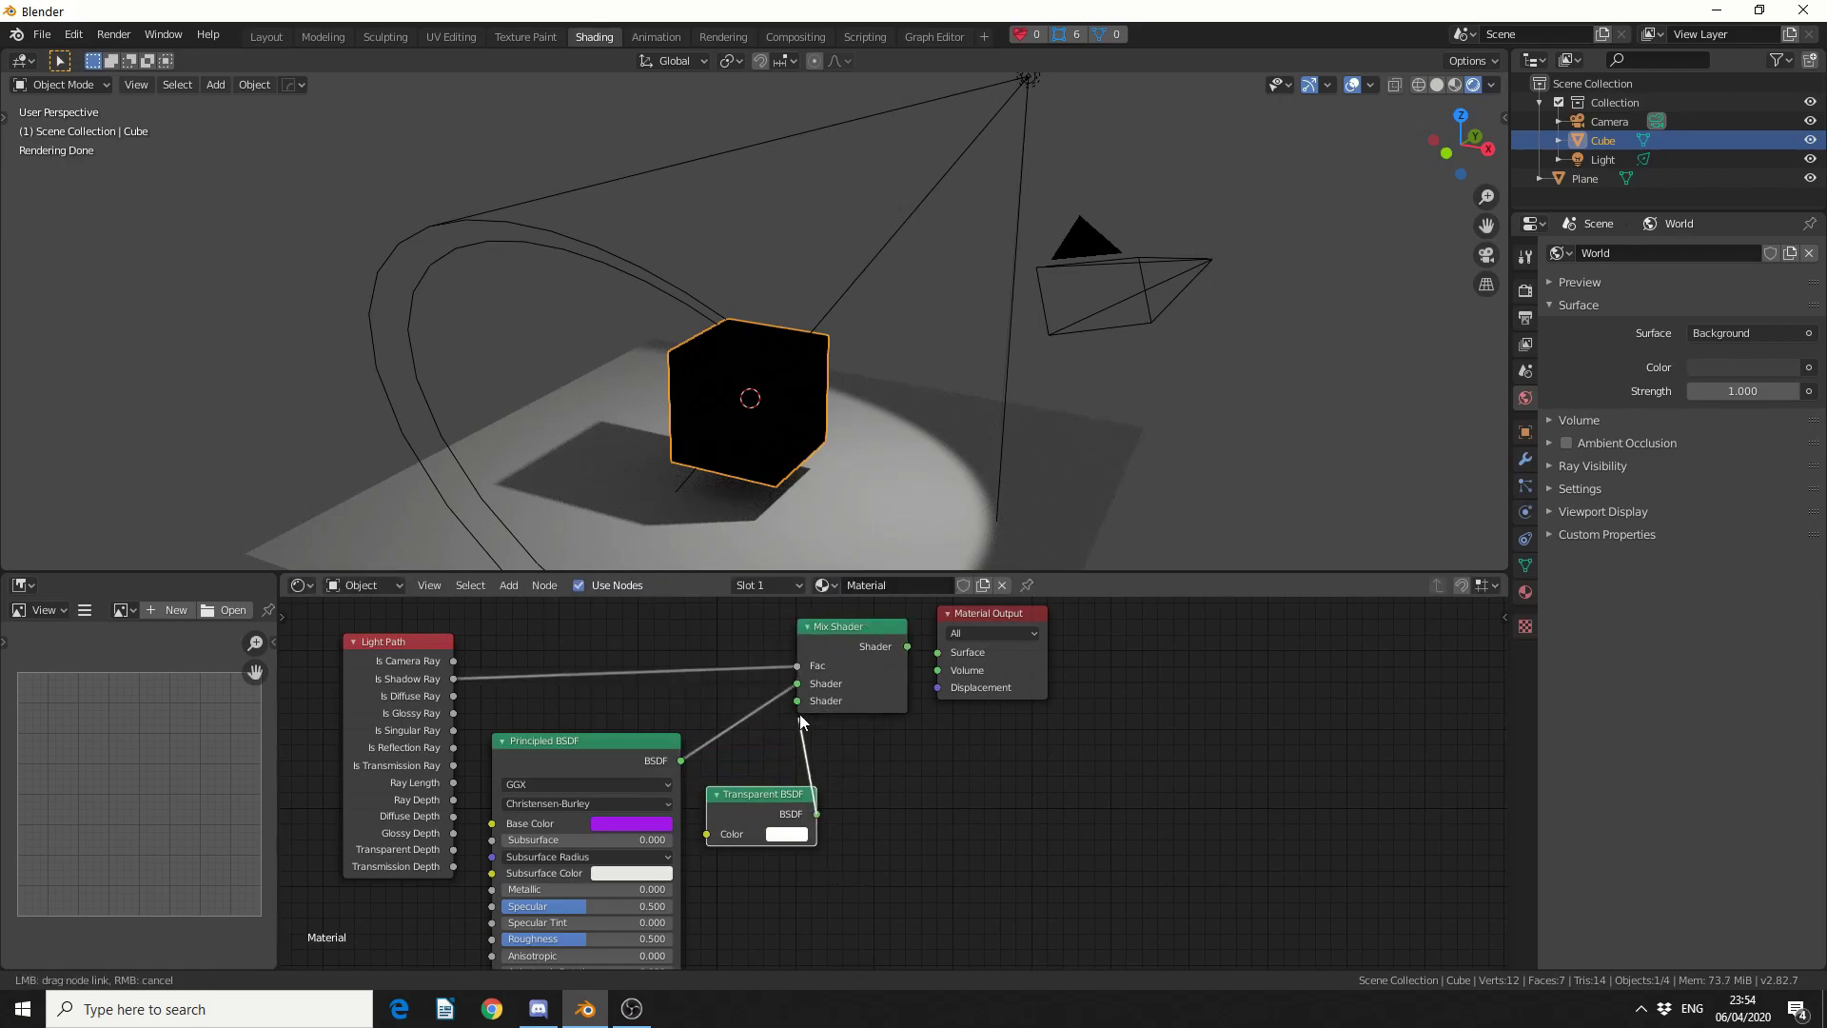
left_click(790, 837)
left_click_drag(814, 630, 794, 614)
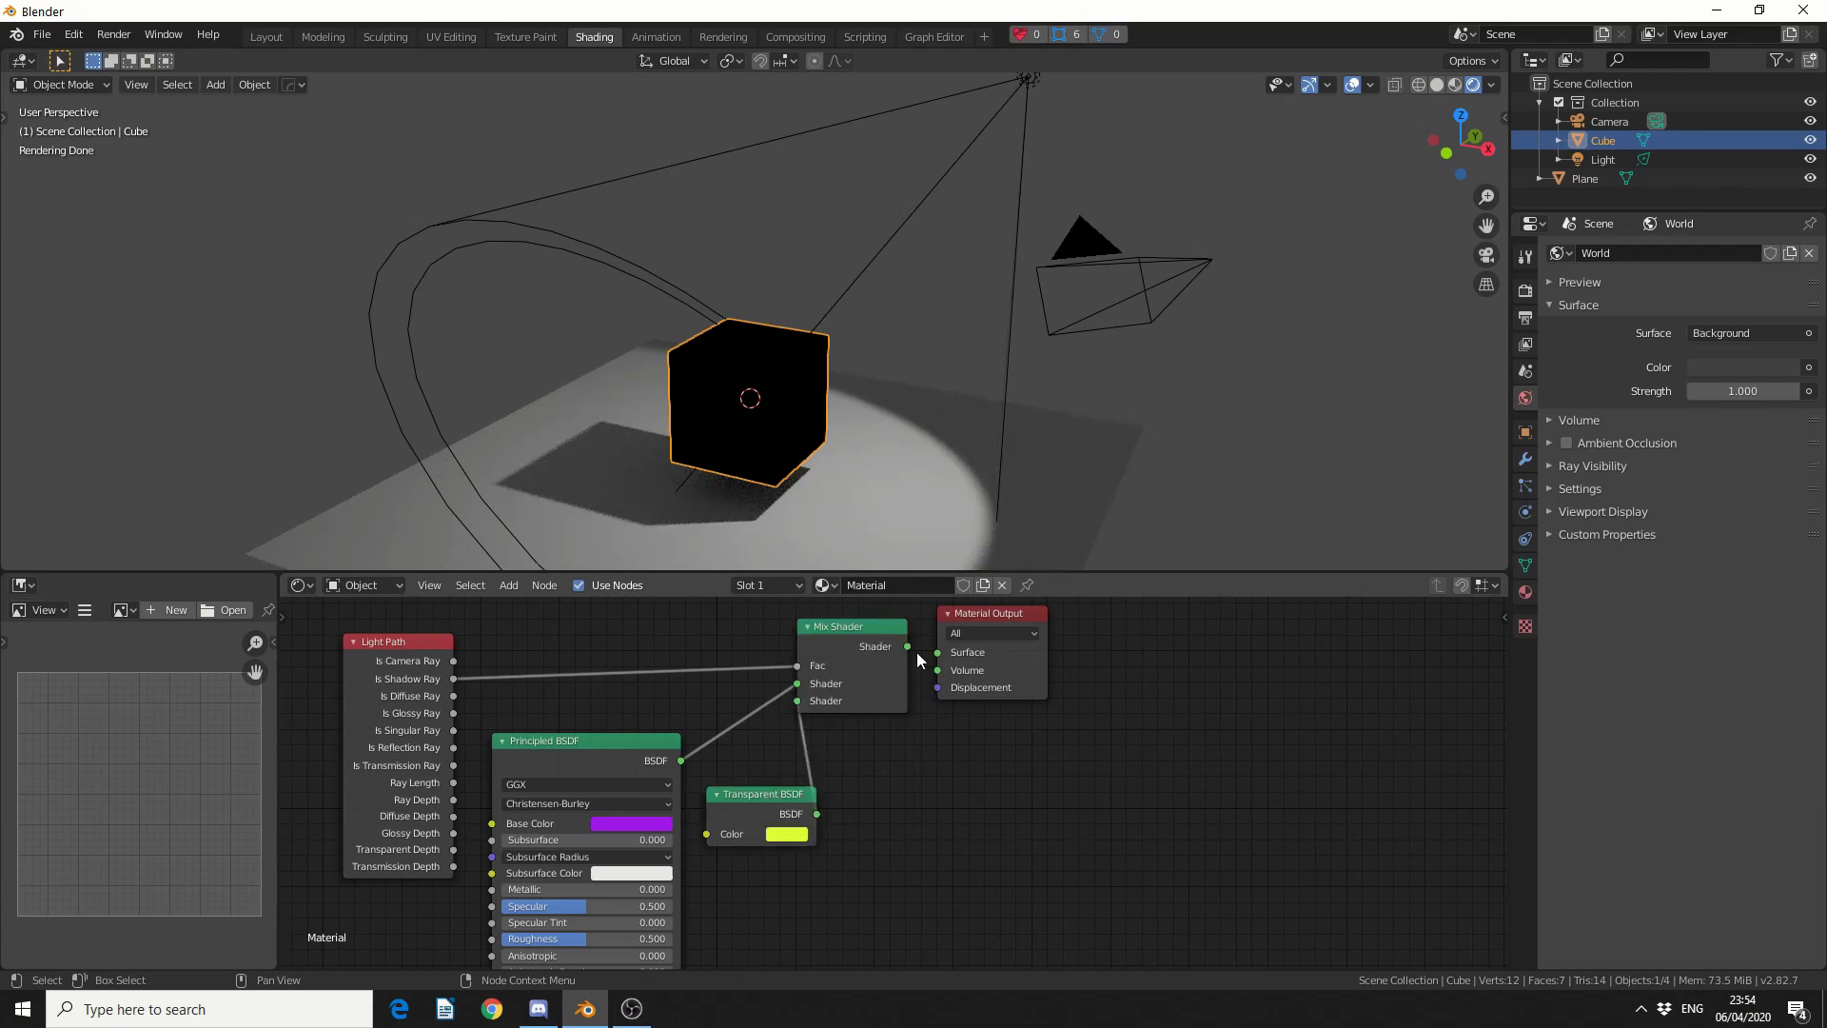
Step: Wire Mix Shader into Material Output Surface, then retint the Transparent BSDF from purple to light blue
left_click_drag(904, 646, 938, 653)
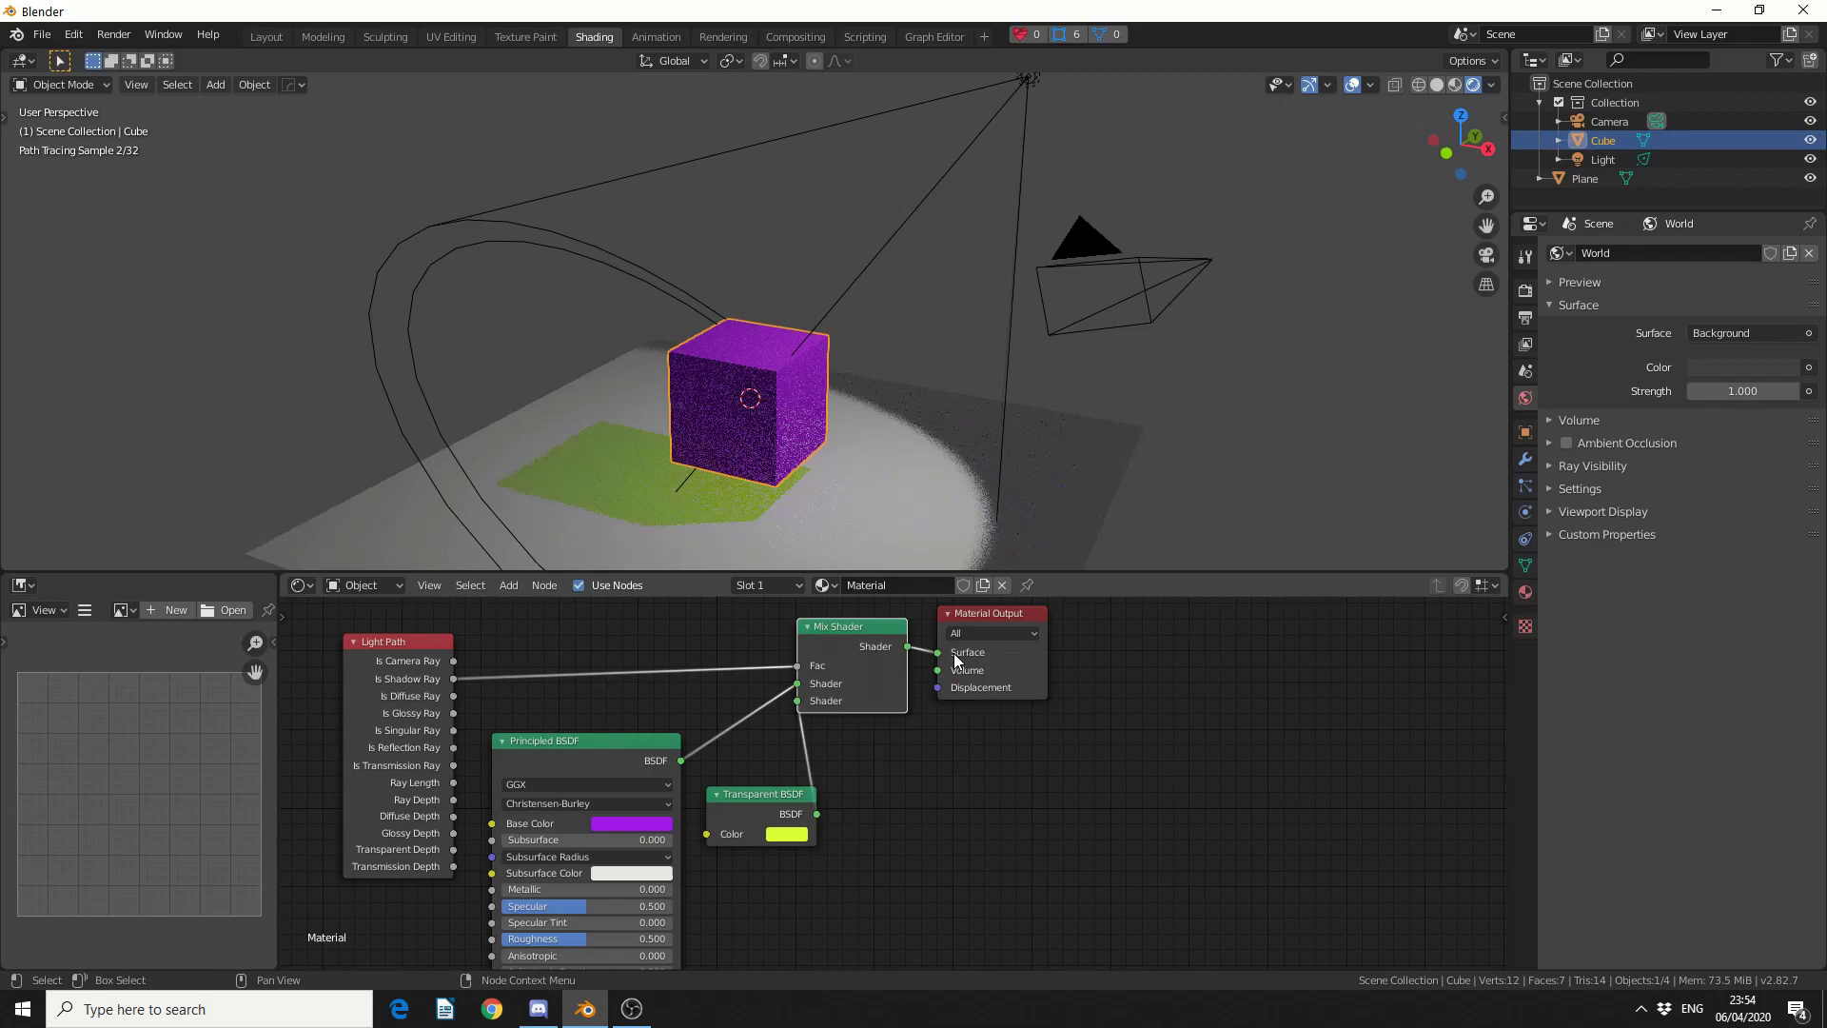
mouse_move(830, 517)
middle_mouse_down()
mouse_move(918, 463)
mouse_move(847, 530)
middle_mouse_up()
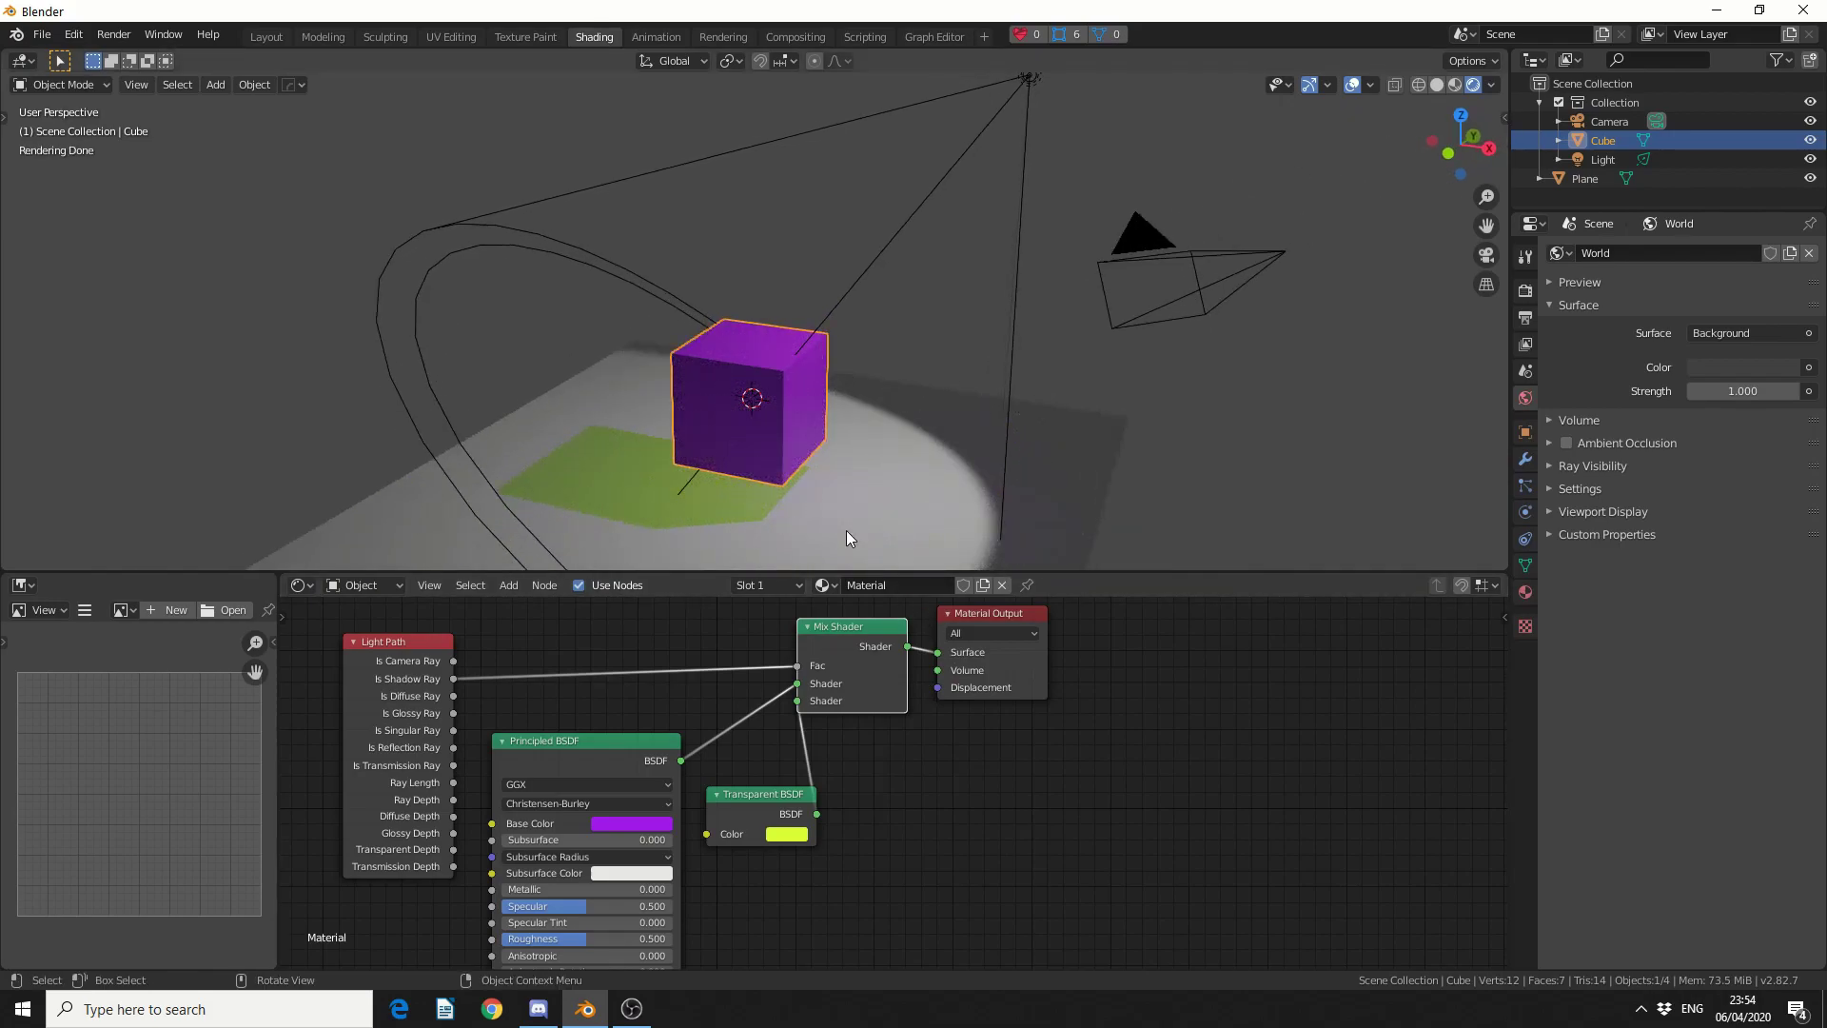
left_click(806, 828)
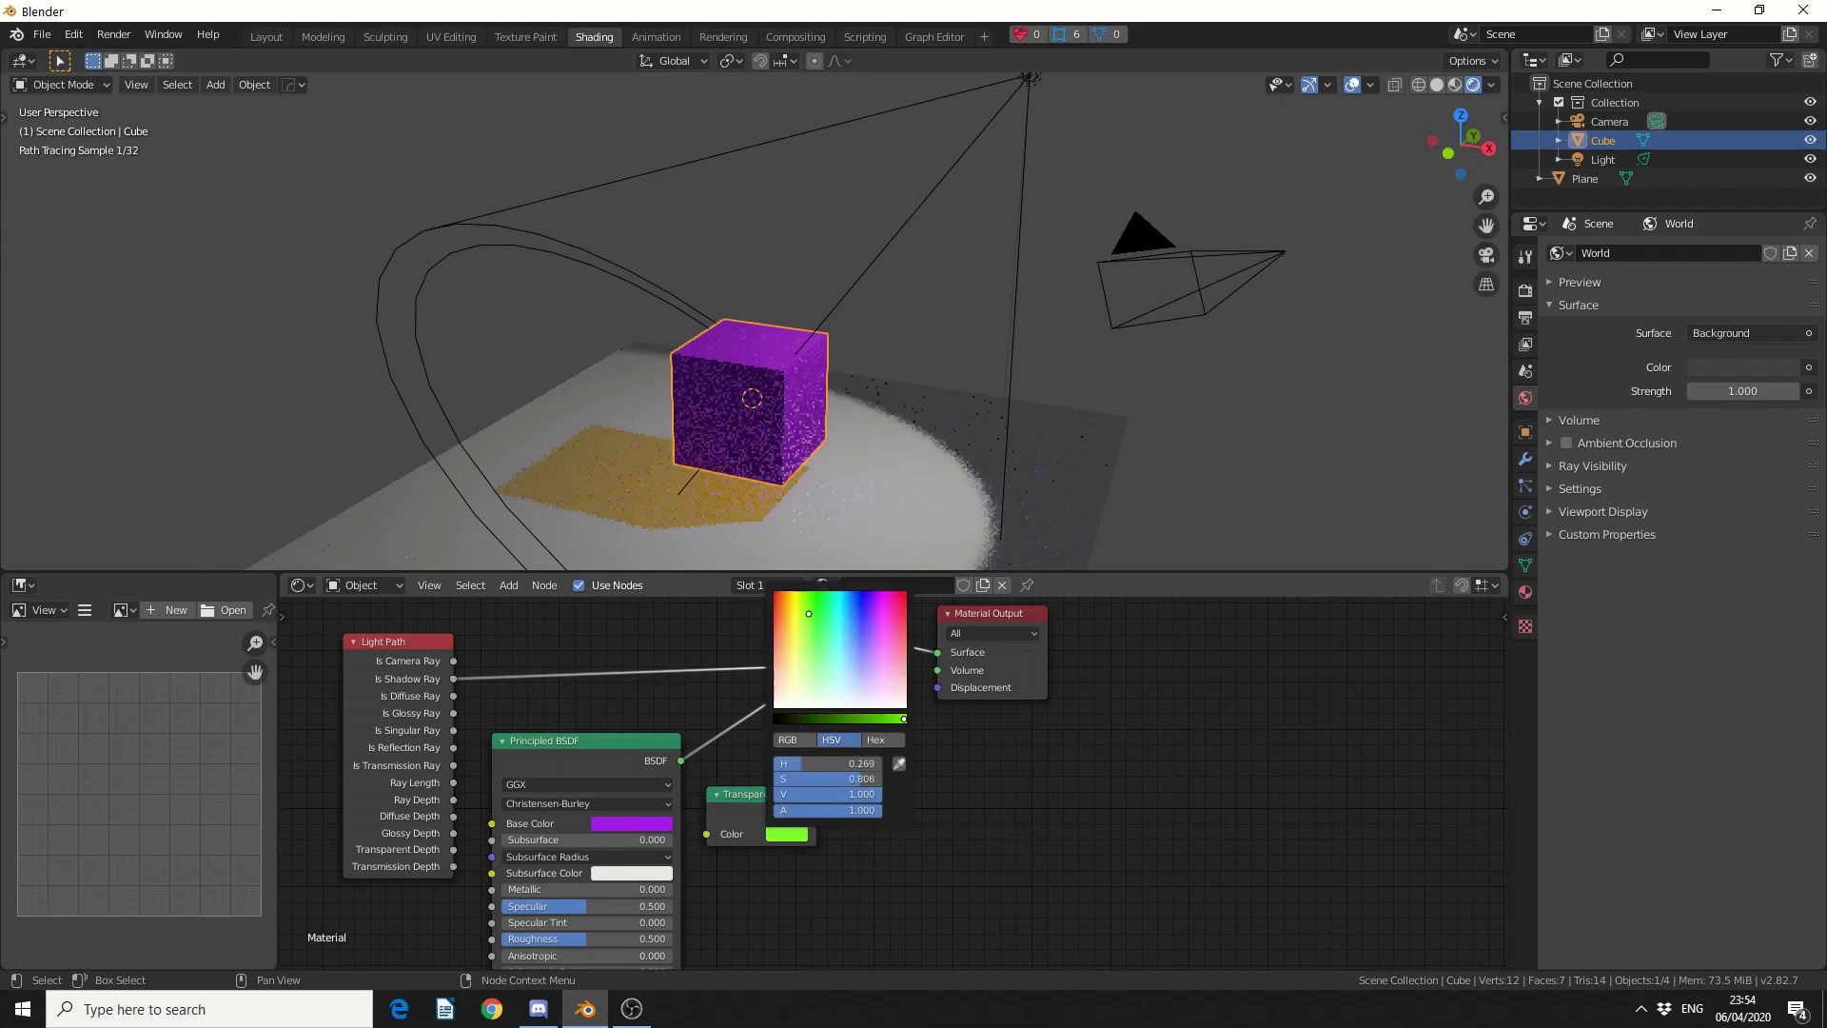
mouse_move(800, 635)
left_mouse_down()
mouse_move(853, 640)
mouse_move(881, 604)
left_mouse_up()
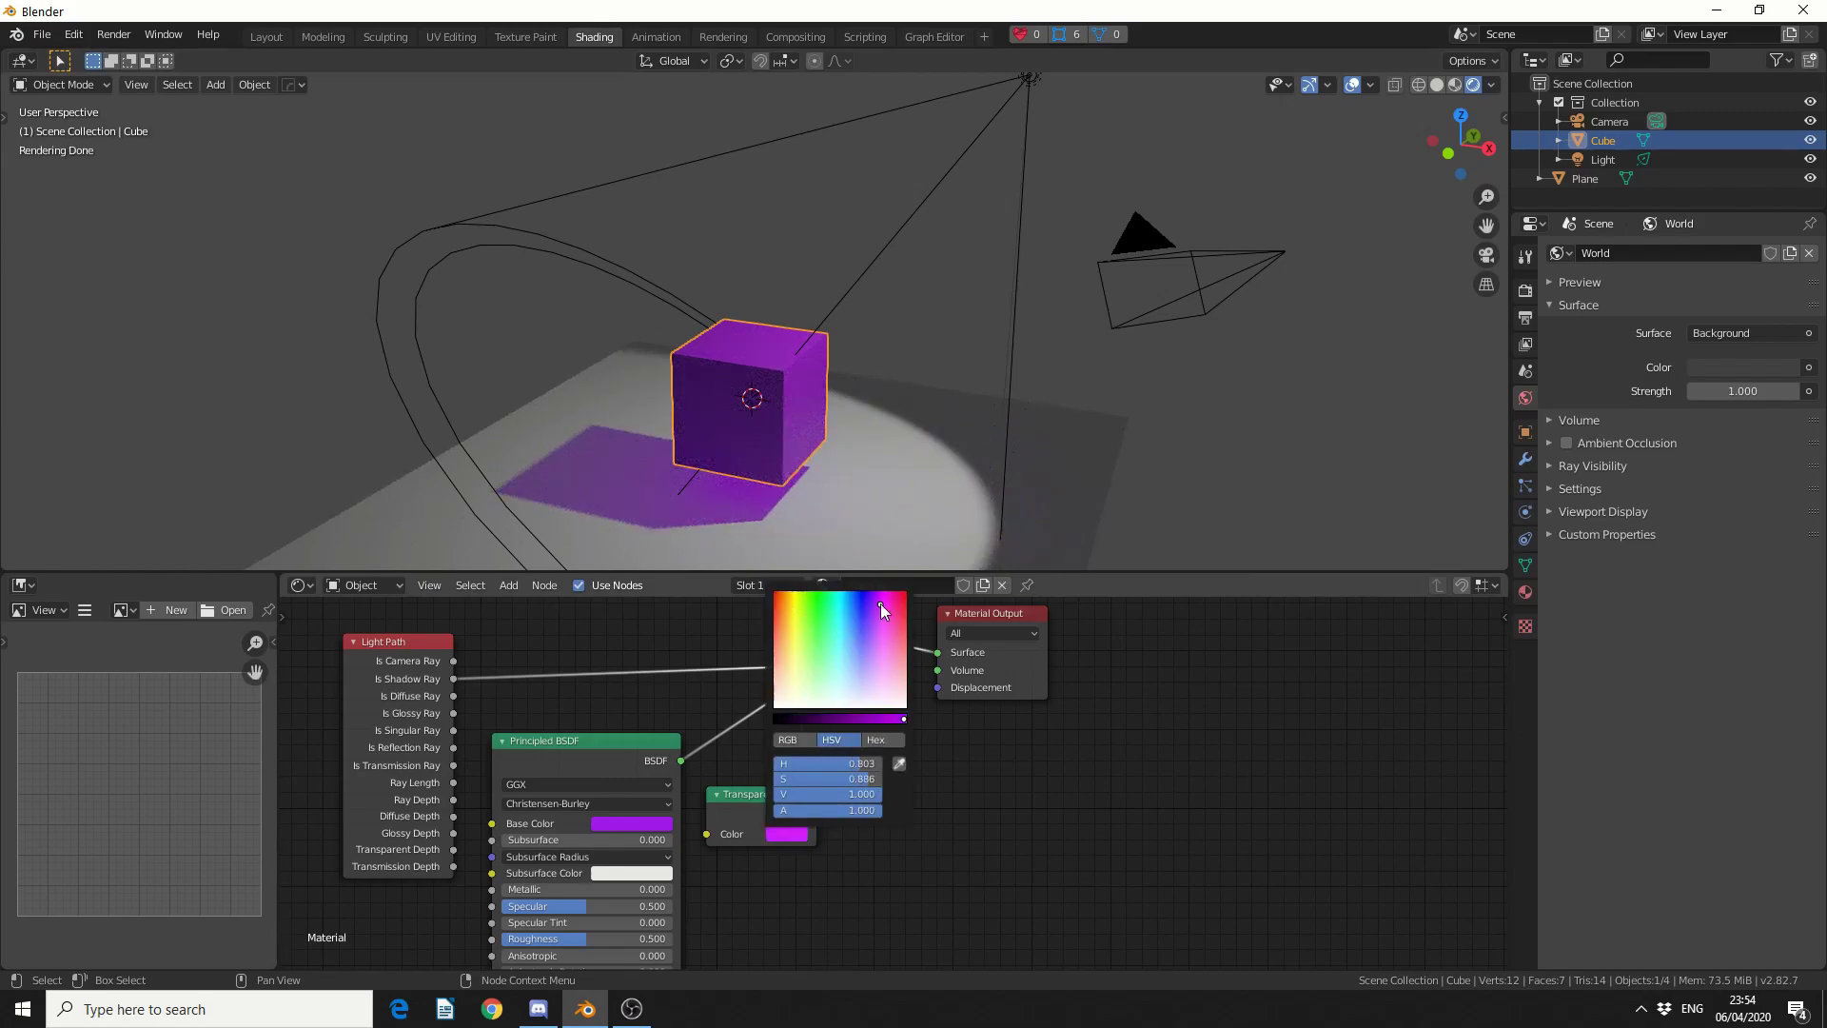
left_click_drag(881, 603, 850, 653)
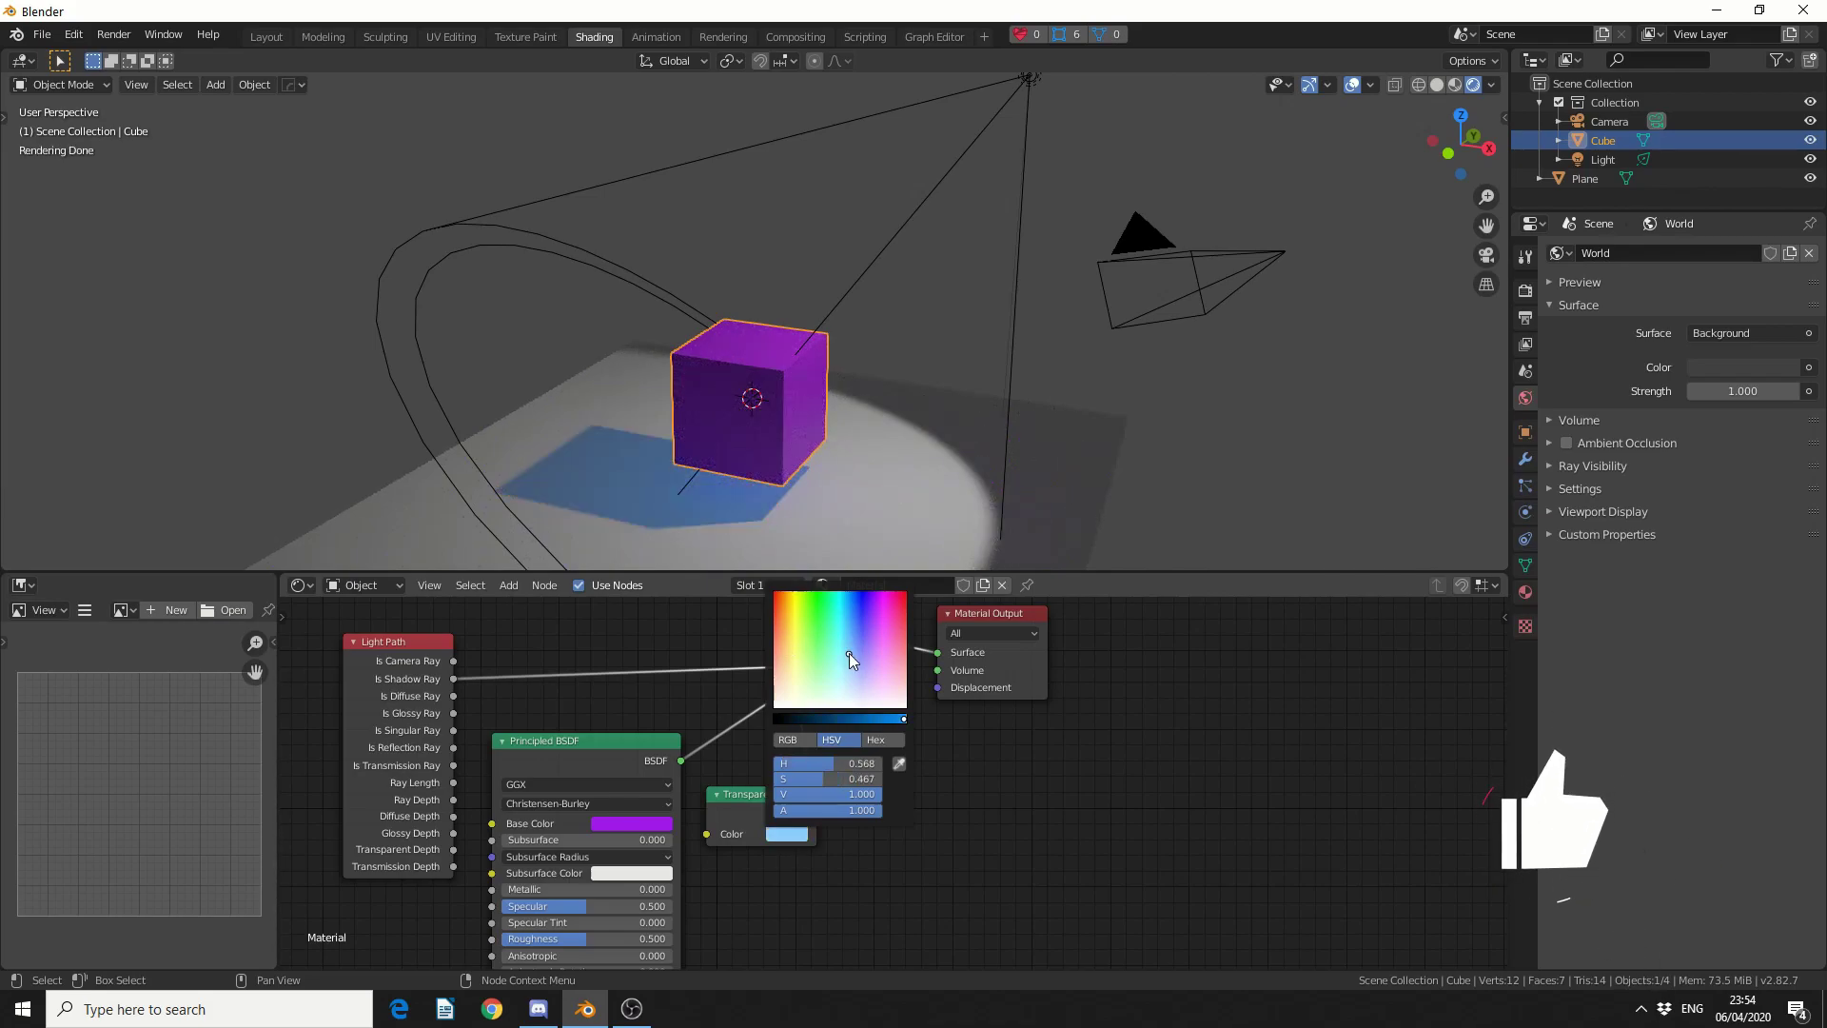